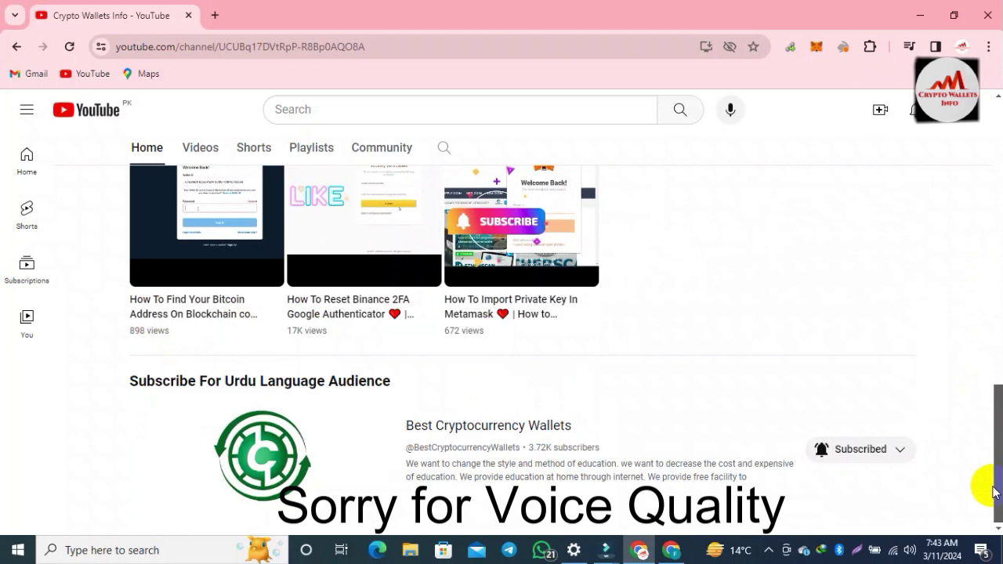
# Show the Crypto Wallets Info Videos tab and browse its Rabby Wallet and MetaMask tutorial uploads.
pyautogui.moveTo(994, 492); pyautogui.dragTo(999, 309)
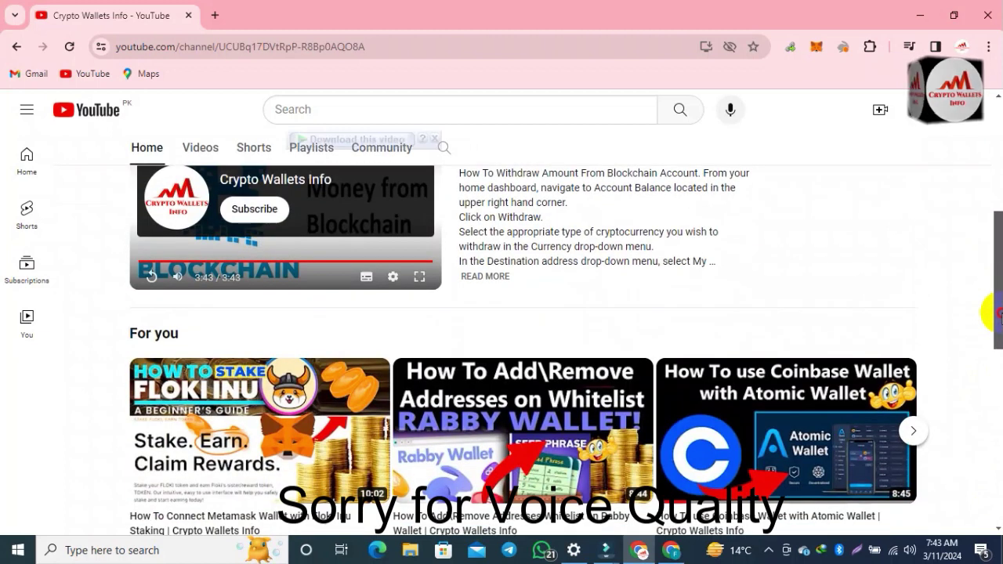
pyautogui.moveTo(996, 314); pyautogui.dragTo(985, 232)
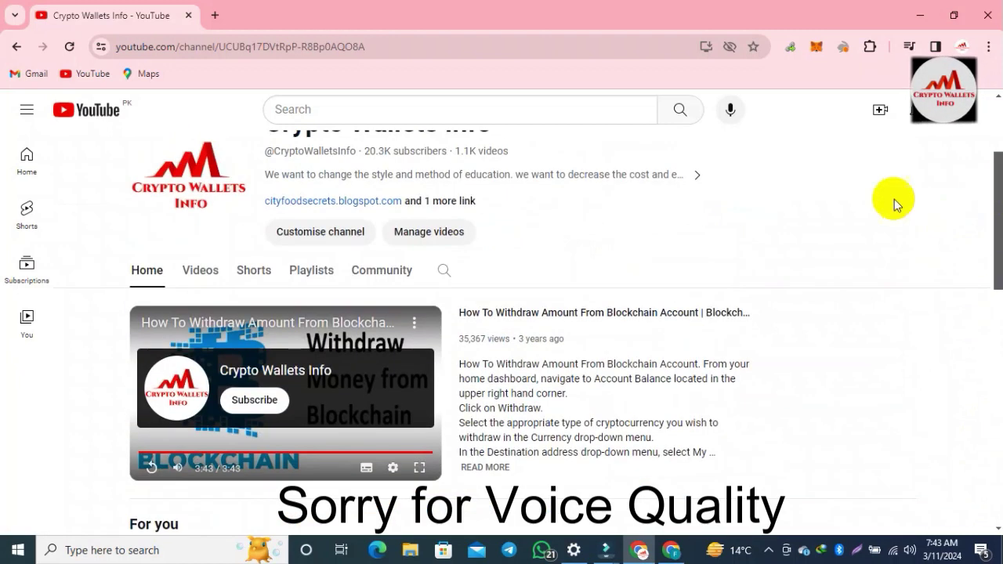
pyautogui.click(196, 270)
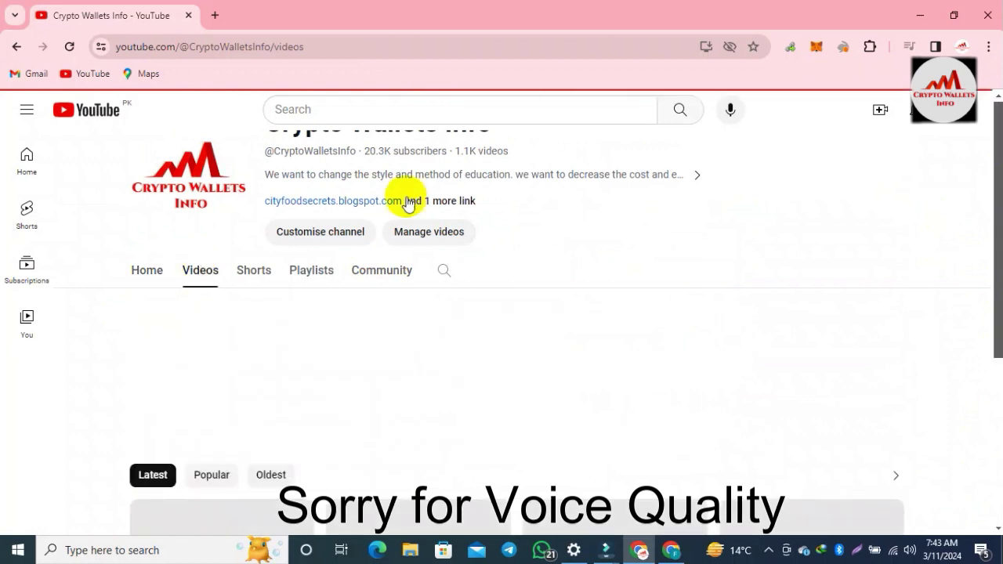
pyautogui.moveTo(997, 133); pyautogui.dragTo(997, 235)
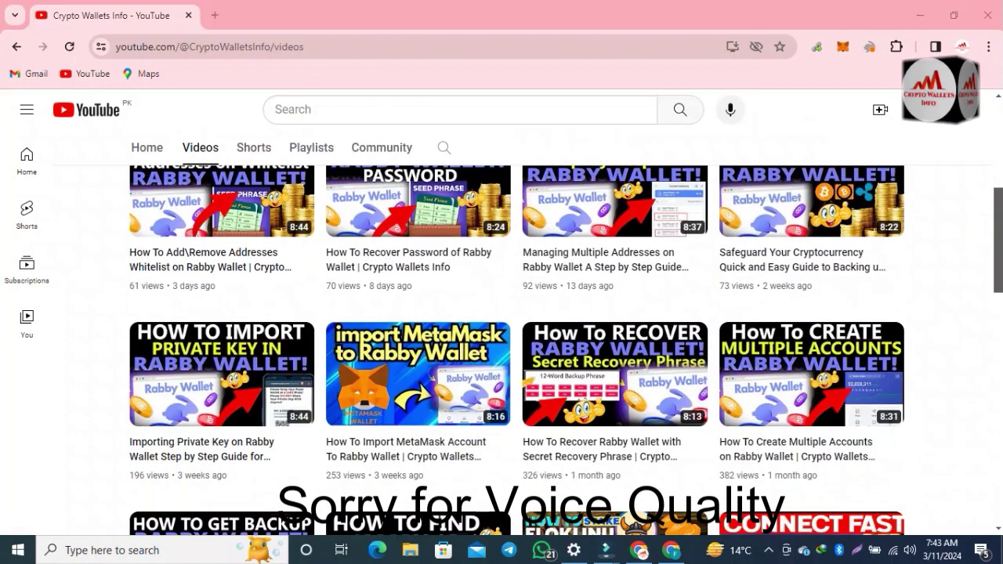
pyautogui.moveTo(998, 239); pyautogui.dragTo(999, 291)
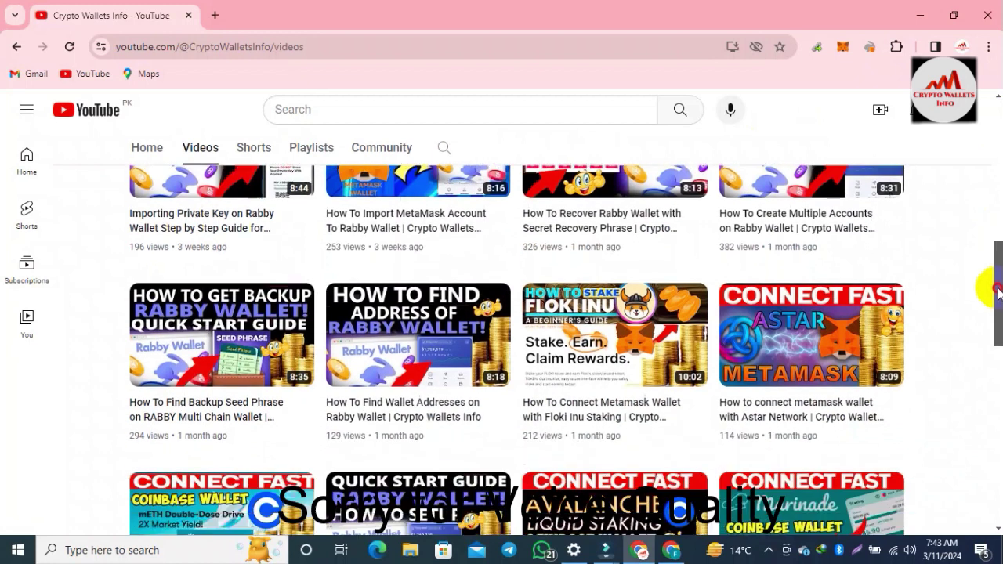
pyautogui.moveTo(437, 333)
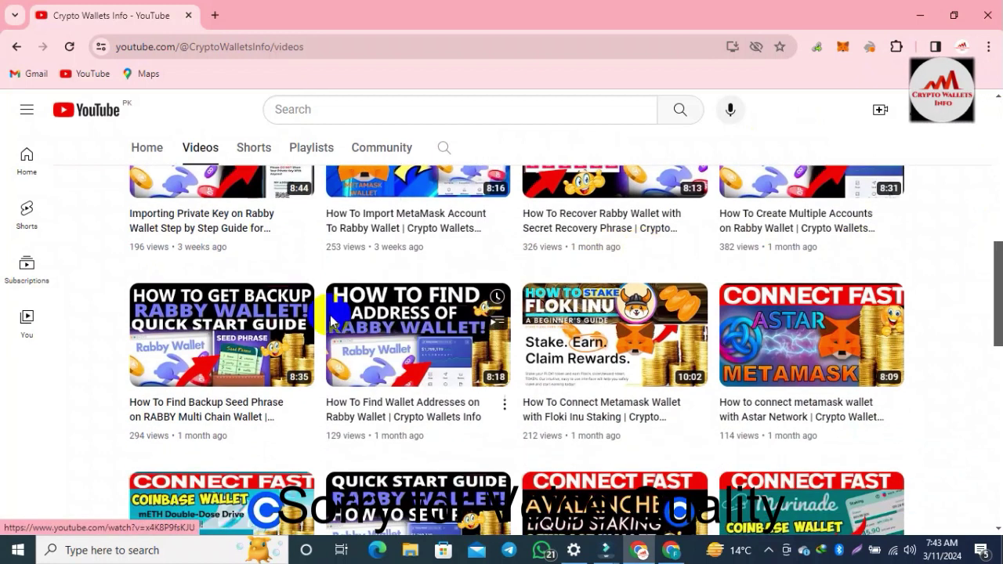
pyautogui.moveTo(274, 328)
pyautogui.moveTo(992, 265); pyautogui.dragTo(994, 244)
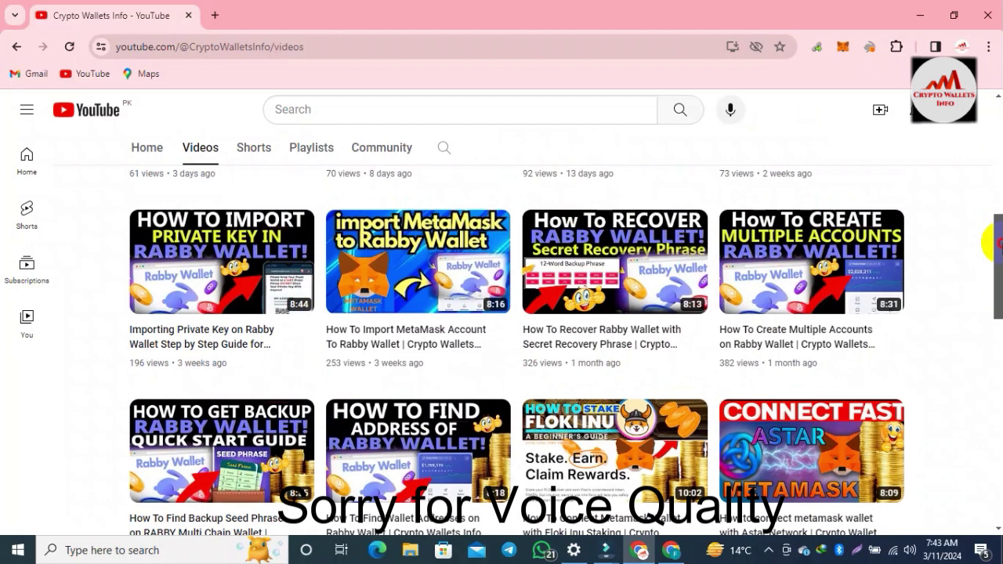
pyautogui.moveTo(992, 245); pyautogui.dragTo(990, 268)
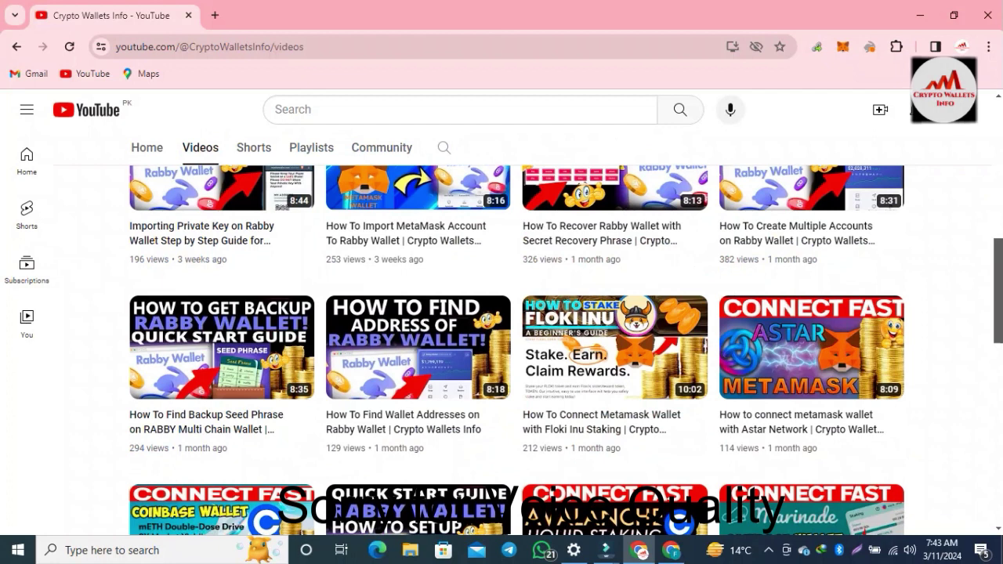
pyautogui.moveTo(997, 267); pyautogui.dragTo(980, 148)
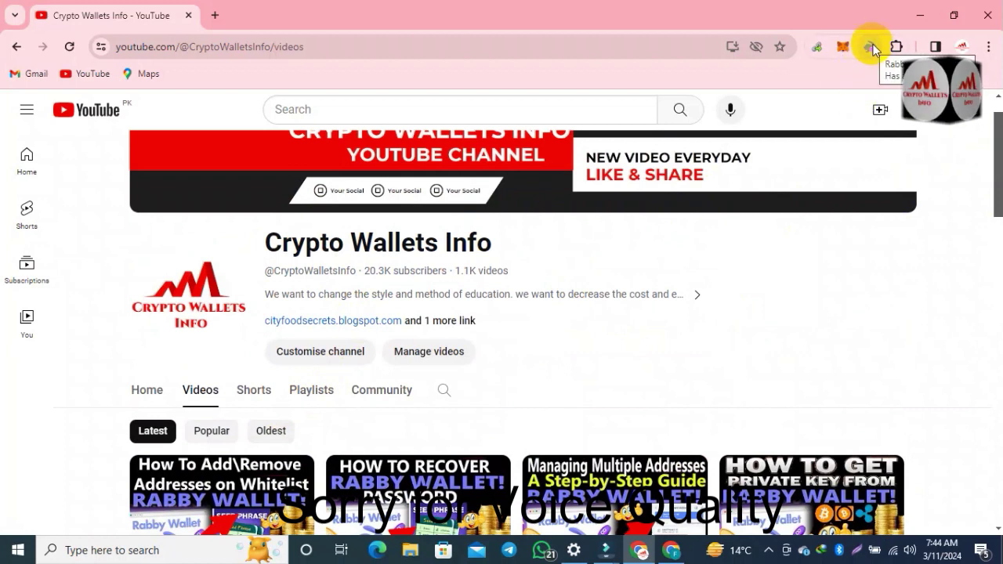
# Open the Rabby Wallet extension from the toolbar and enter the wallet password.
pyautogui.click(872, 48)
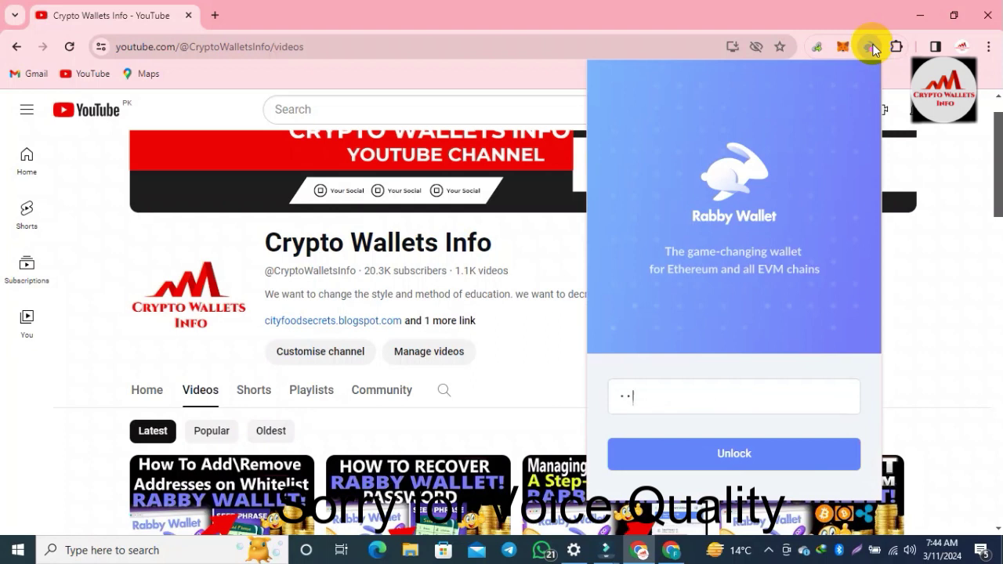
pyautogui.write('••••••••')
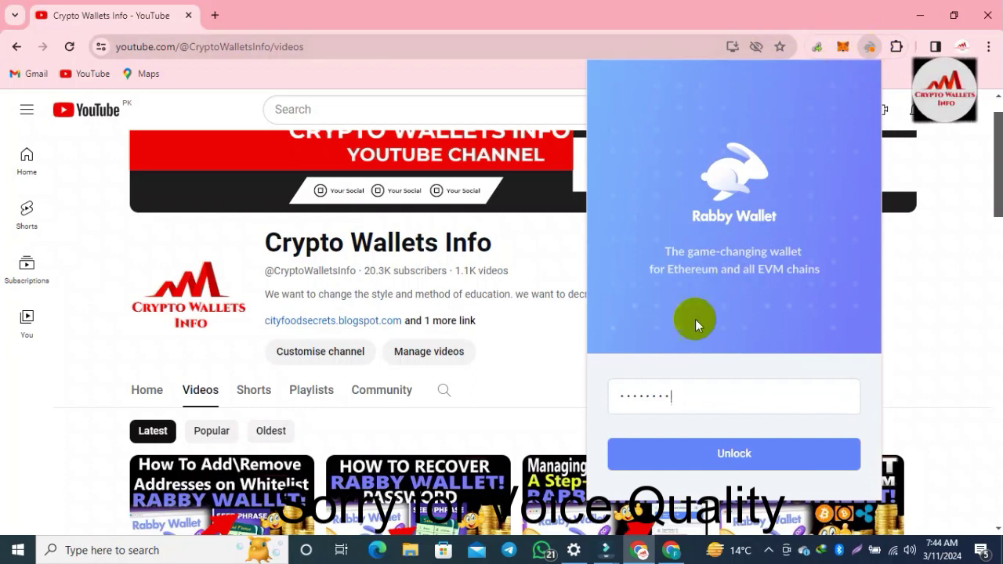
pyautogui.click(729, 397)
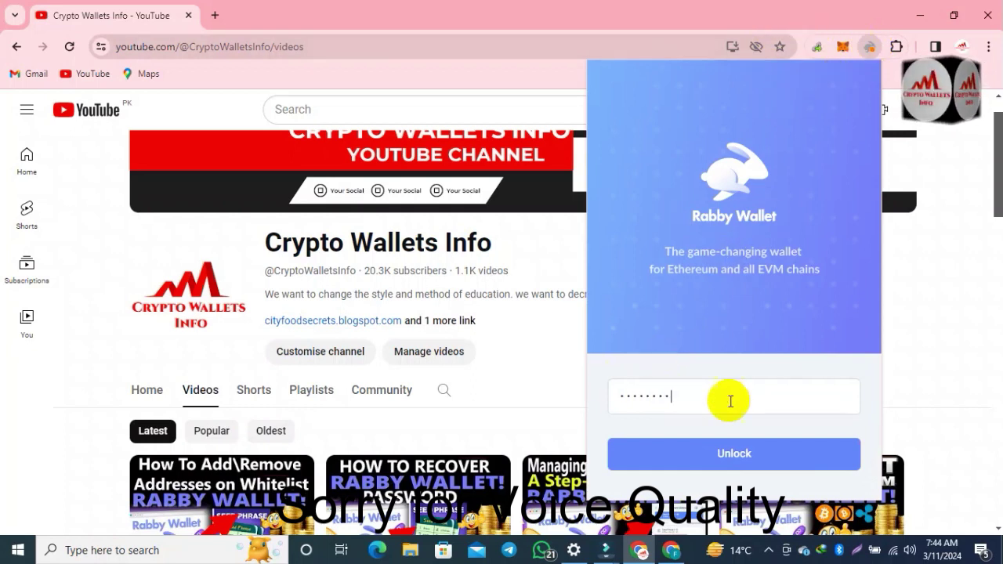
# Unlock Rabby Wallet to reach the Seed Phrase 1 #5 dashboard with a $0 balance.
pyautogui.click(723, 457)
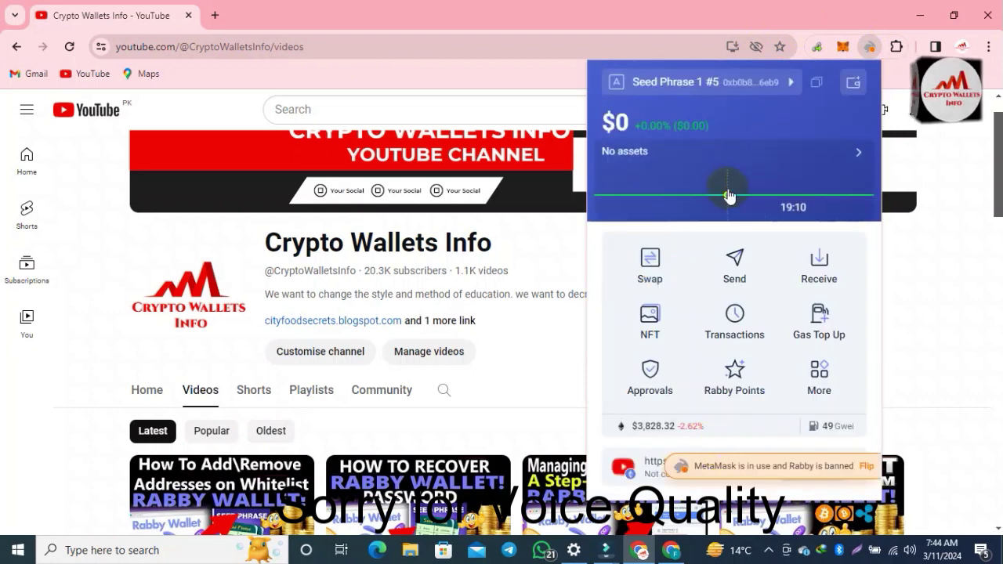
pyautogui.moveTo(647, 127)
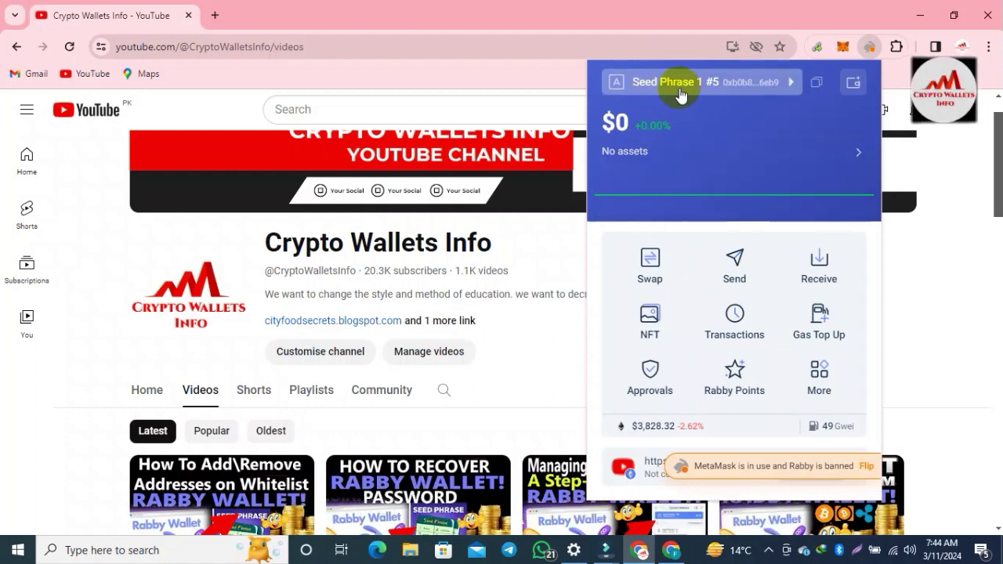
# Show the Current Address list of Seed Phrase 1 #1–#5, briefly pinning then unpinning an address.
pyautogui.click(722, 85)
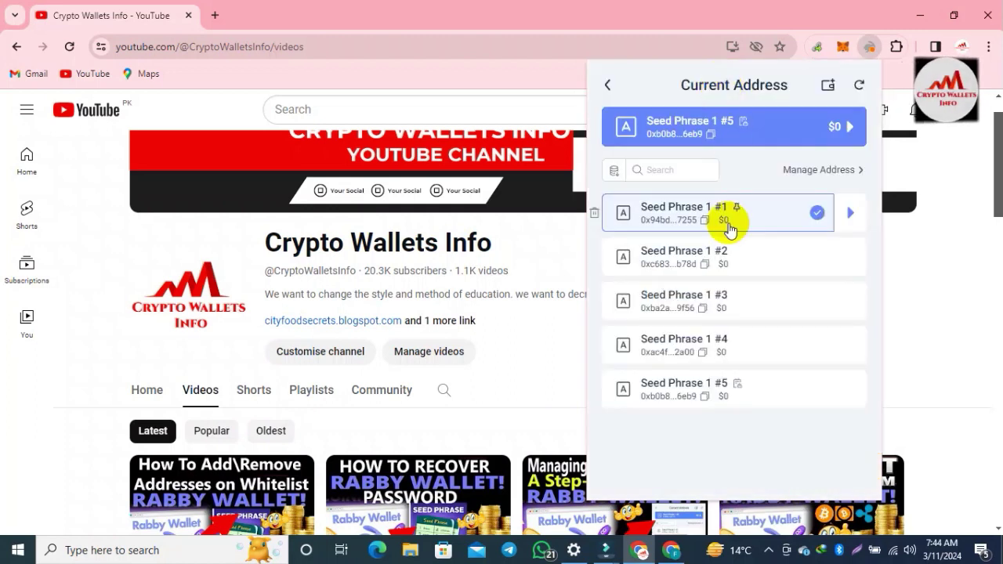
pyautogui.click(736, 295)
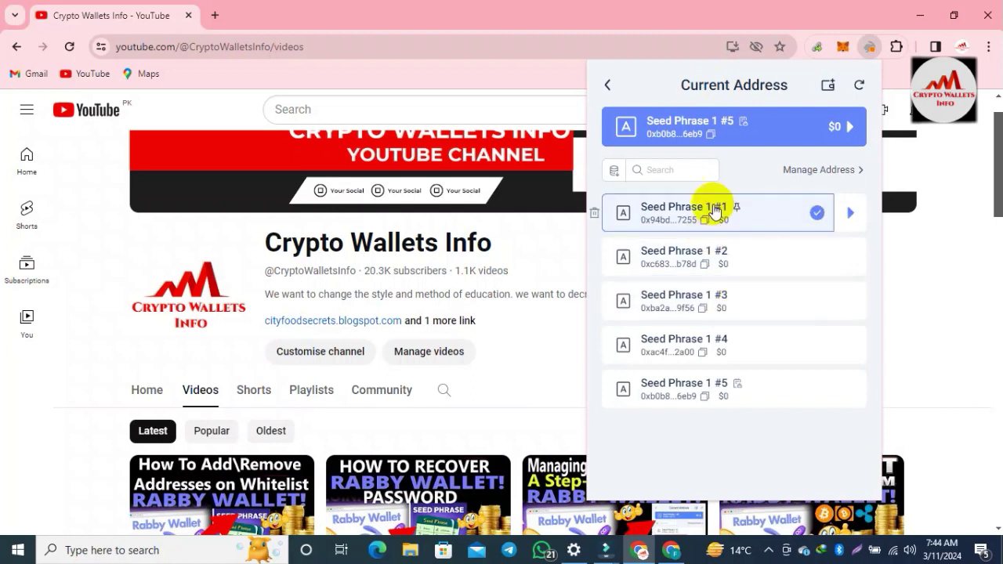
pyautogui.click(737, 207)
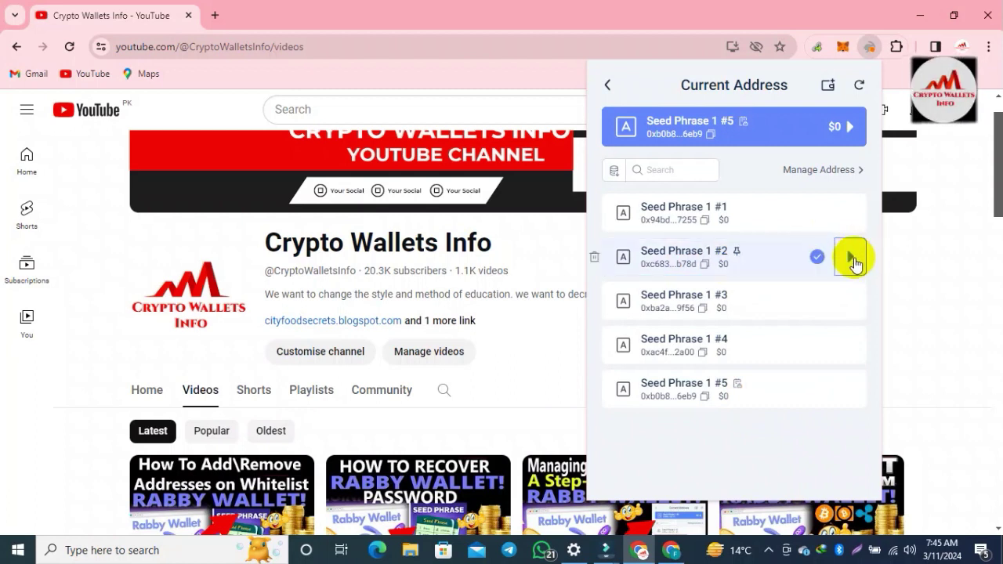
# Go to Seed Phrase 1 #2's Address Detail and choose Backup Private Key.
pyautogui.click(853, 258)
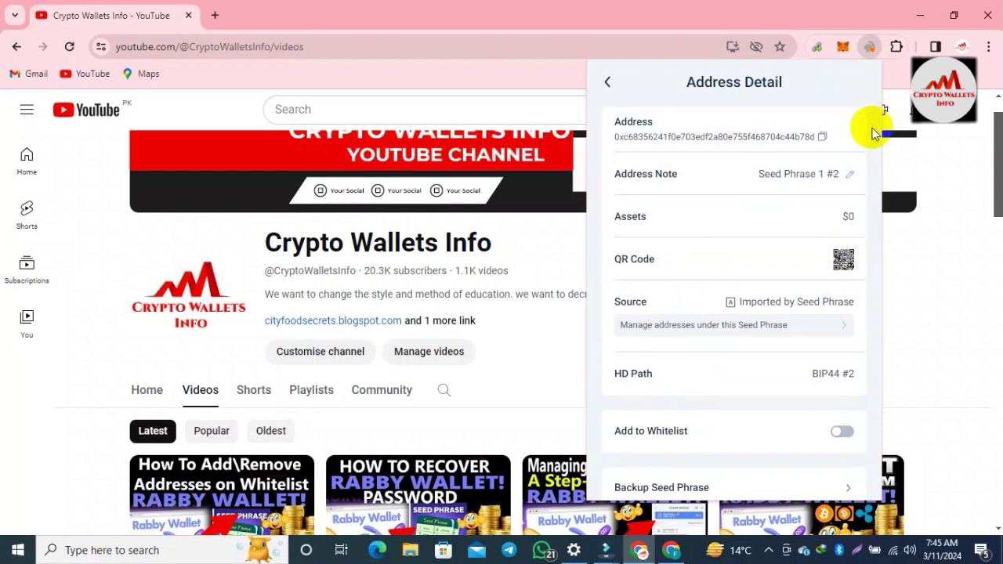
pyautogui.scroll(-3, 872, 128)
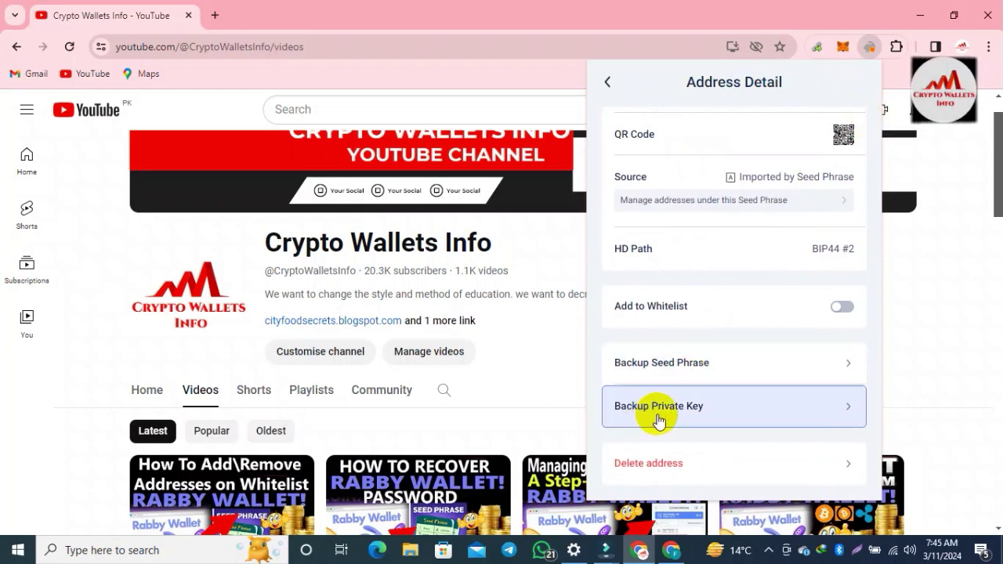
pyautogui.click(712, 411)
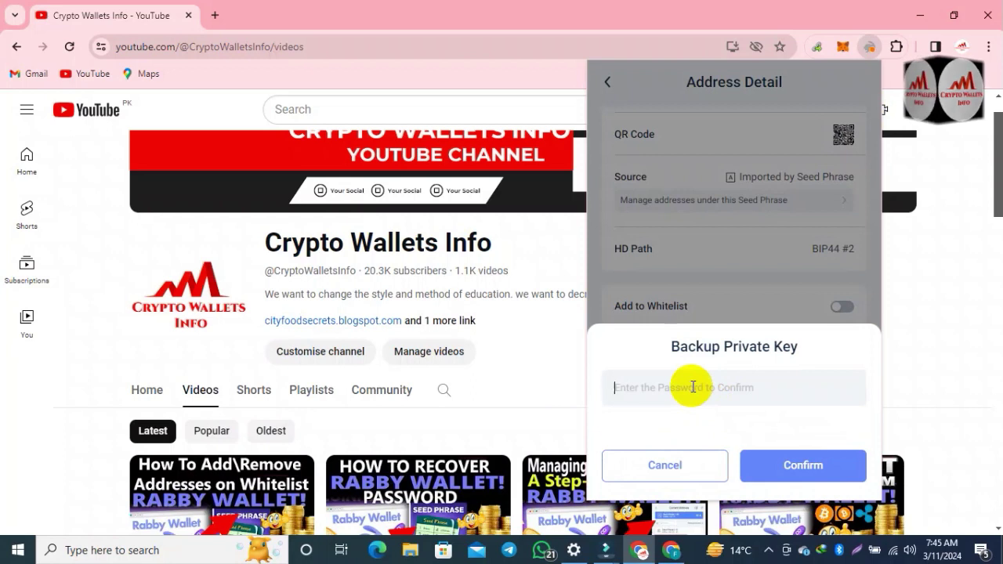
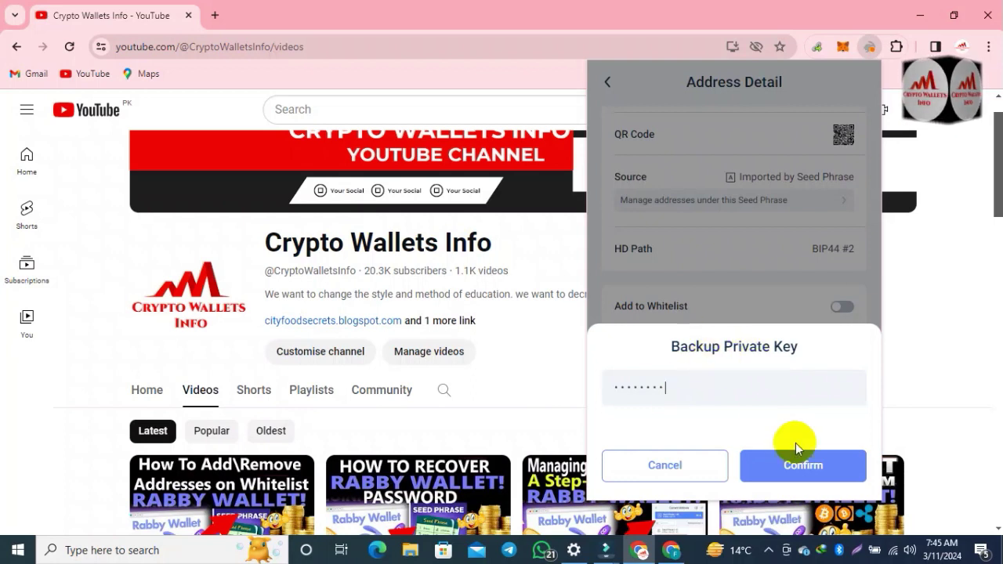
# Confirm the wallet password to reach the hidden Backup Private Key screen for Seed Phrase 1 #2.
pyautogui.click(817, 469)
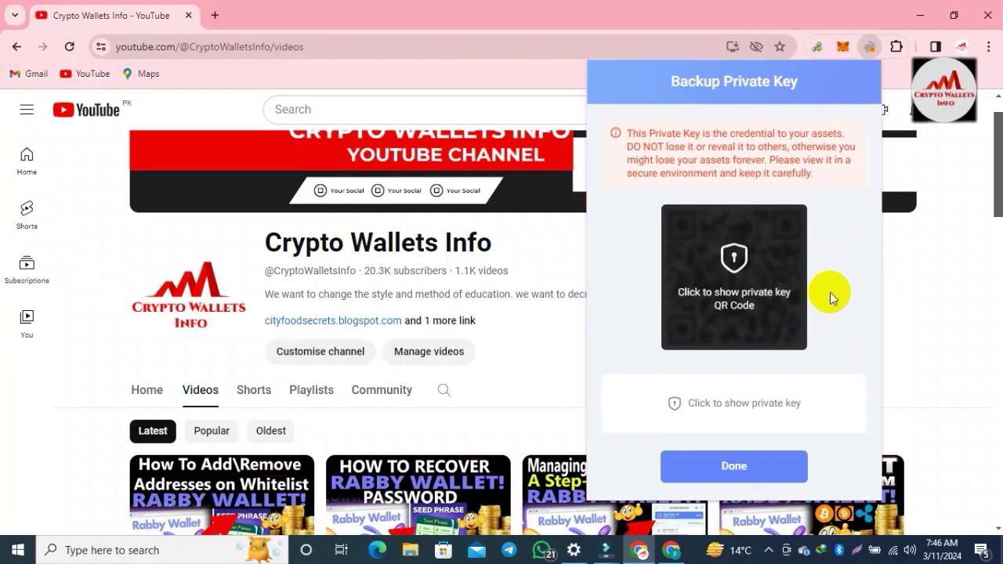
# Reveal and copy the Seed Phrase 1 #2 private key, then search Windows for Notepad.
pyautogui.click(768, 287)
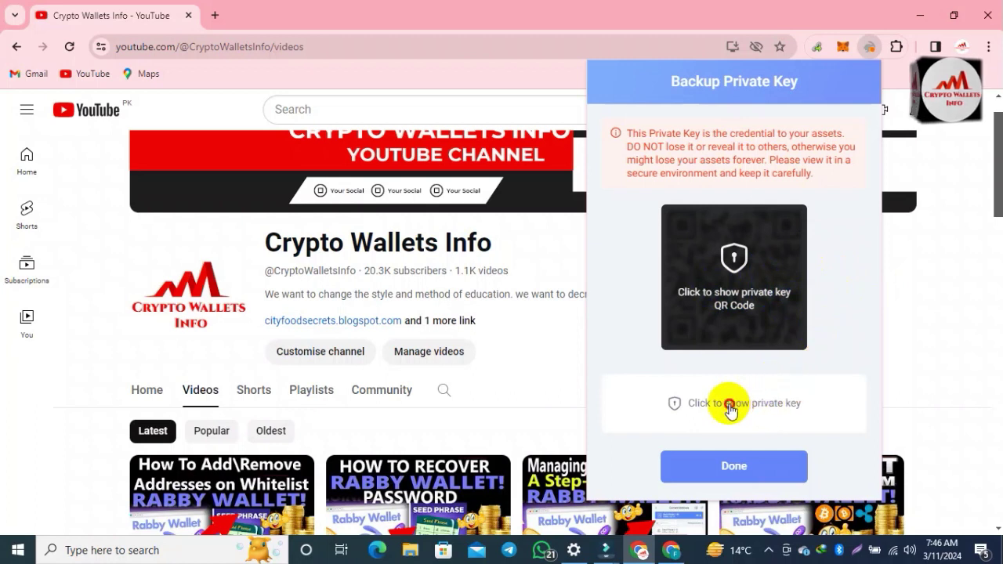
pyautogui.click(725, 405)
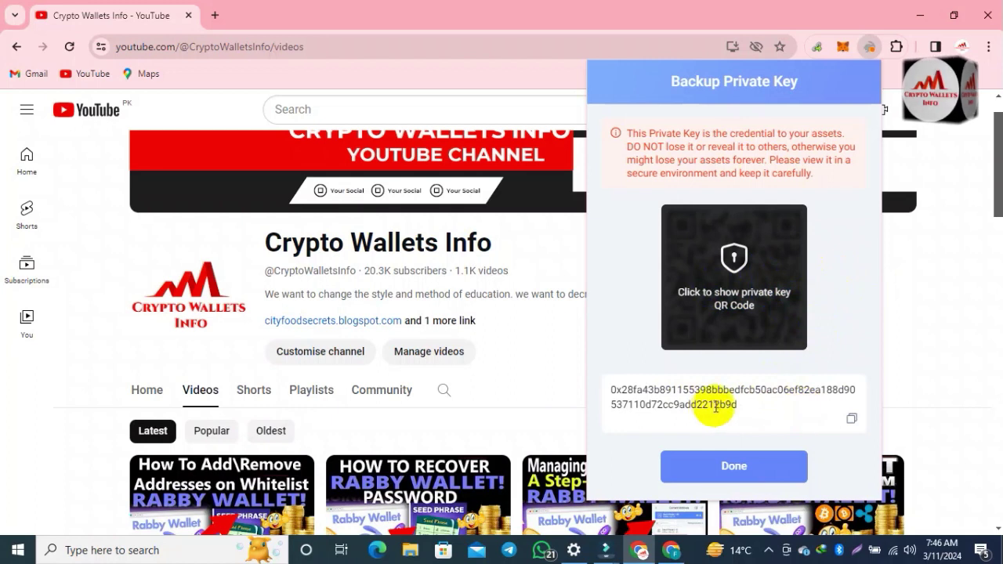
pyautogui.click(851, 418)
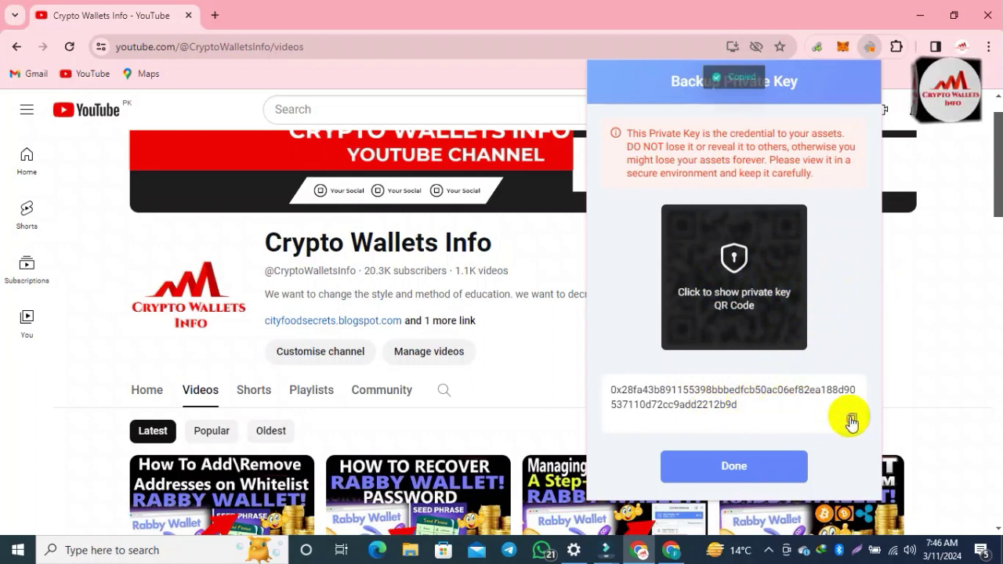
pyautogui.click(128, 550)
pyautogui.write('notw')
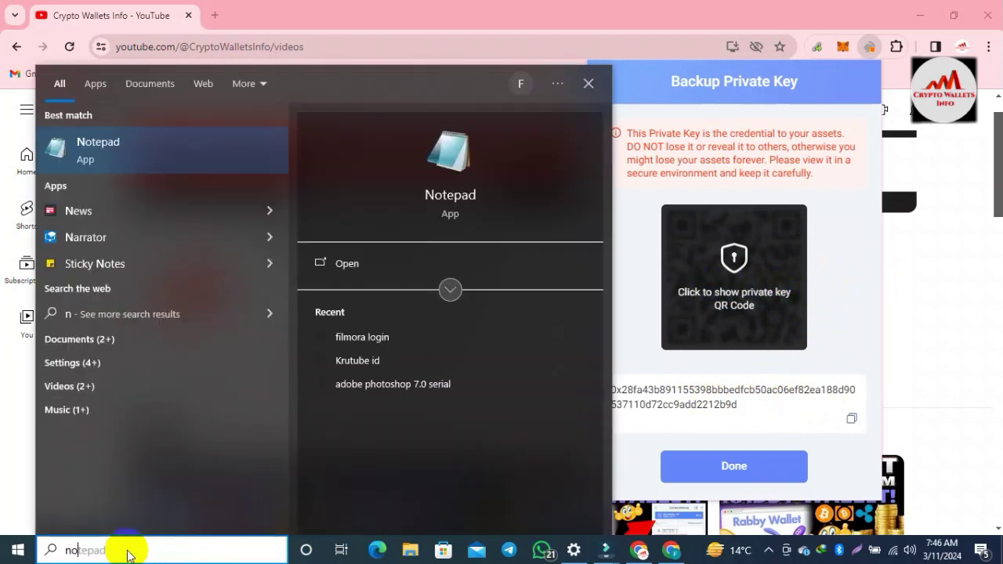
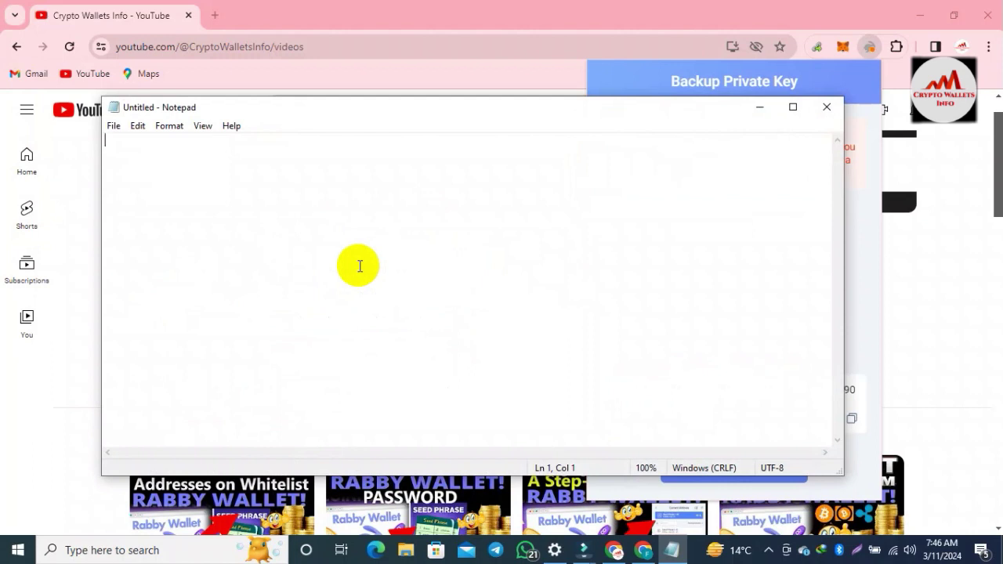
# Label the pasted key 'Wallet 2 Private Key' in Notepad, then bring back Rabby's key backup.
pyautogui.press('Return')
pyautogui.press('Return')
pyautogui.press('Return')
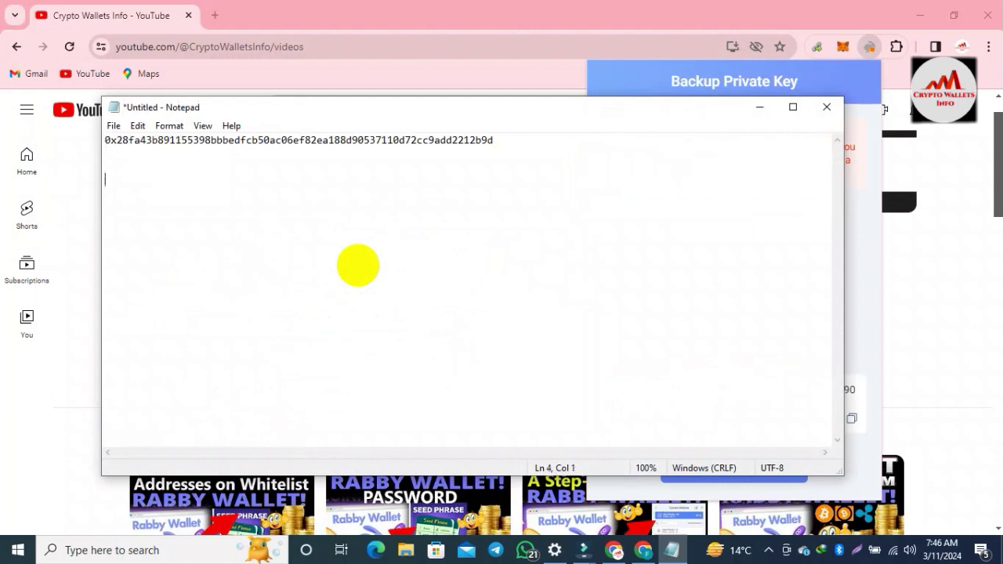
pyautogui.write('privat')
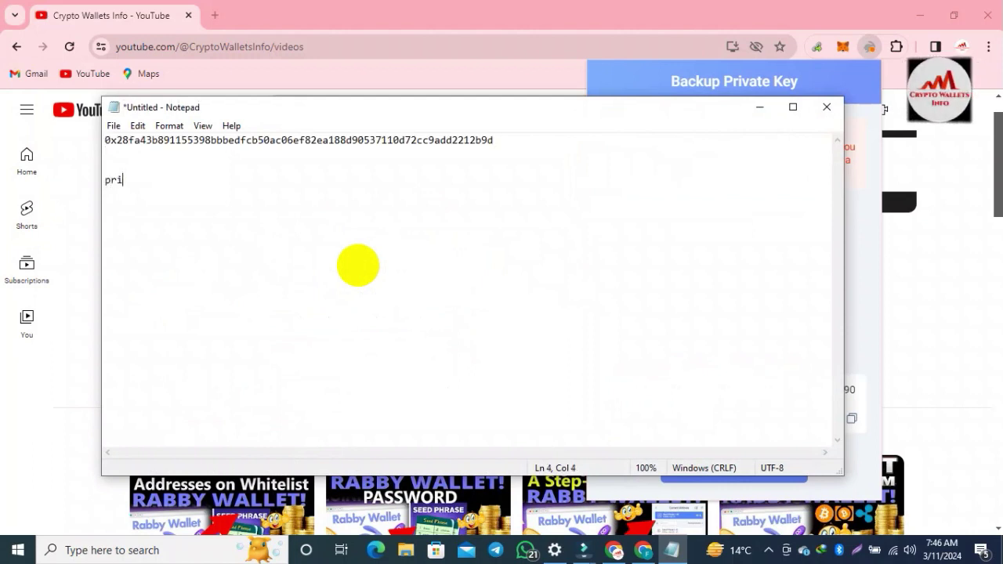
pyautogui.press('BackSpace')
pyautogui.press('BackSpace')
pyautogui.press('BackSpace')
pyautogui.press('BackSpace')
pyautogui.press('BackSpace')
pyautogui.press('BackSpace')
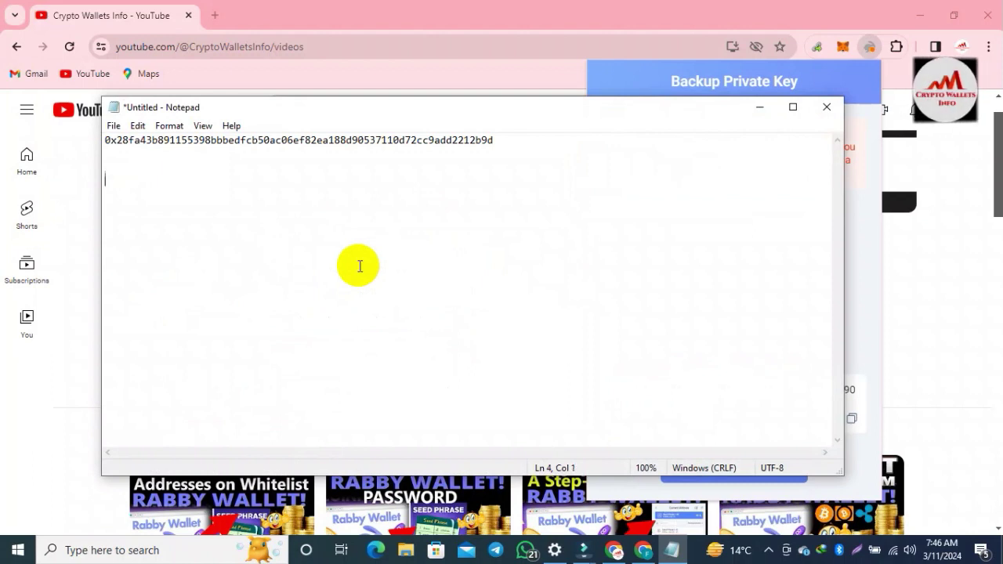
pyautogui.write('Wall')
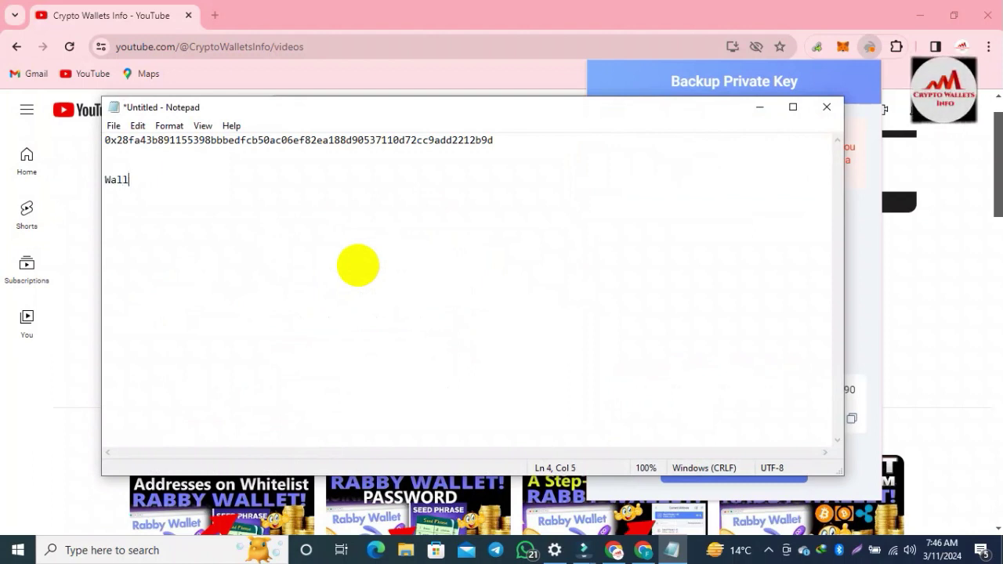
pyautogui.write('et 2 Pr')
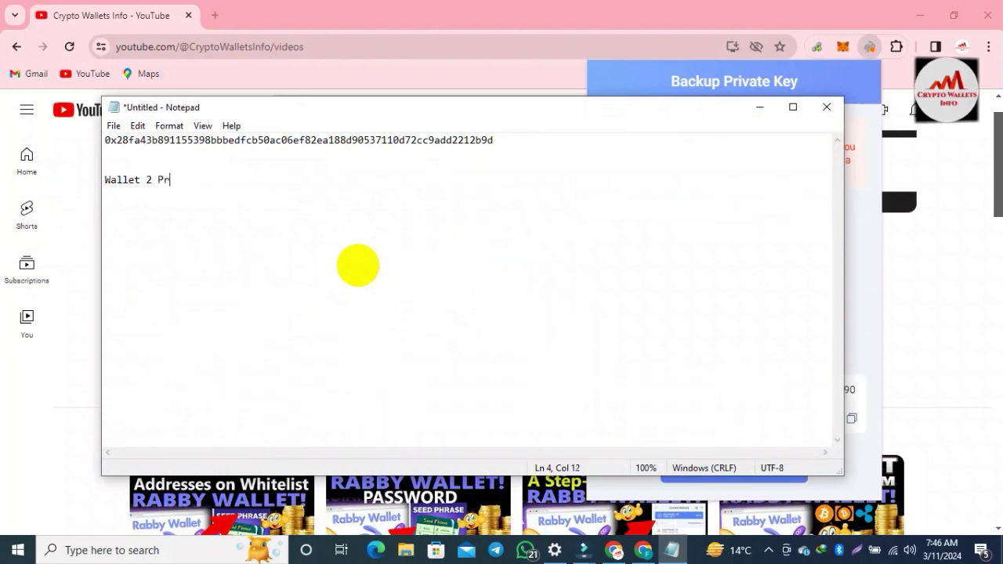
pyautogui.write('ivate Key')
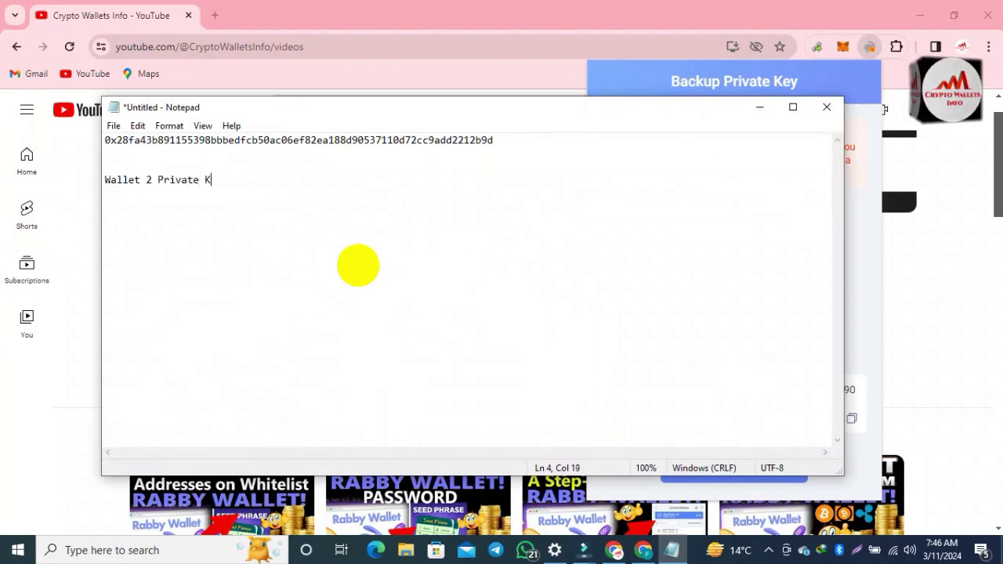
pyautogui.press('Return')
pyautogui.press('Return')
pyautogui.press('Return')
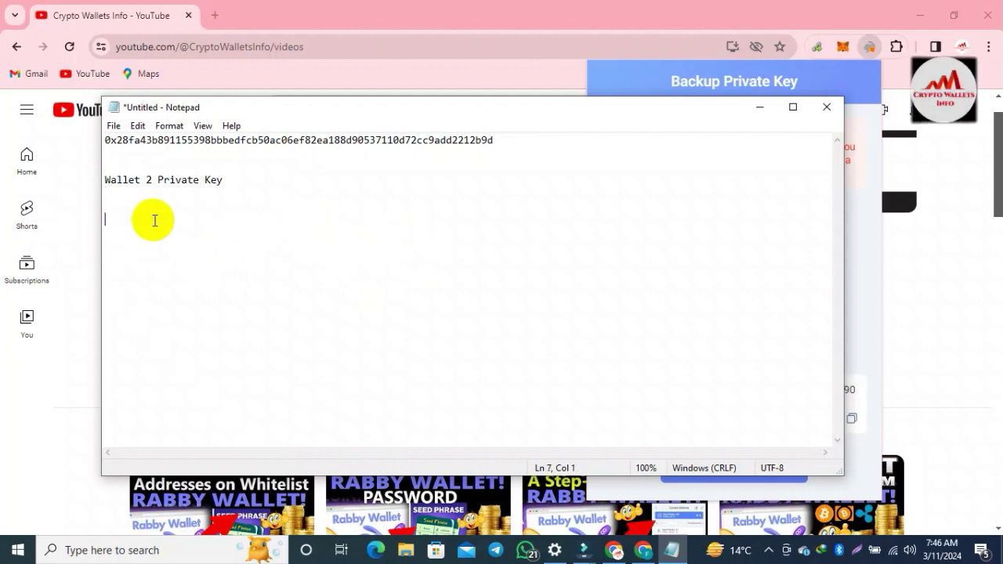
pyautogui.click(636, 87)
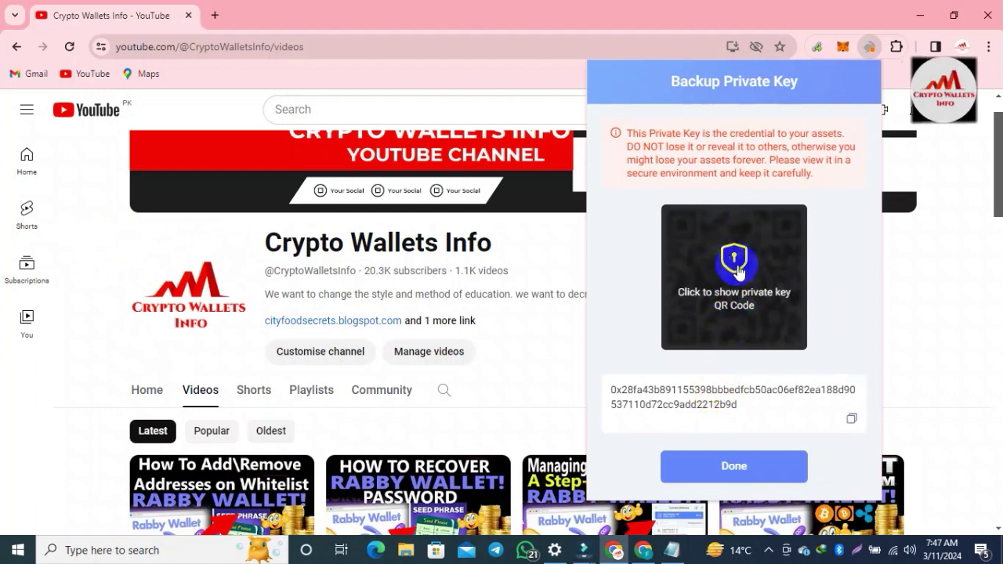
# Show the private key's QR code, then close the backup to return to Seed Phrase 1 #2 details.
pyautogui.click(733, 270)
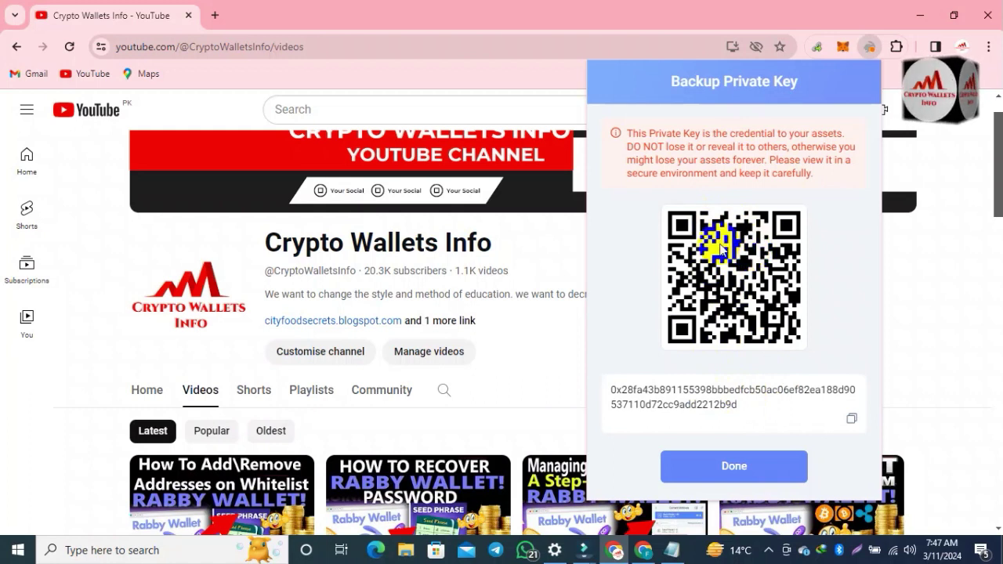
pyautogui.moveTo(745, 408); pyautogui.dragTo(734, 388)
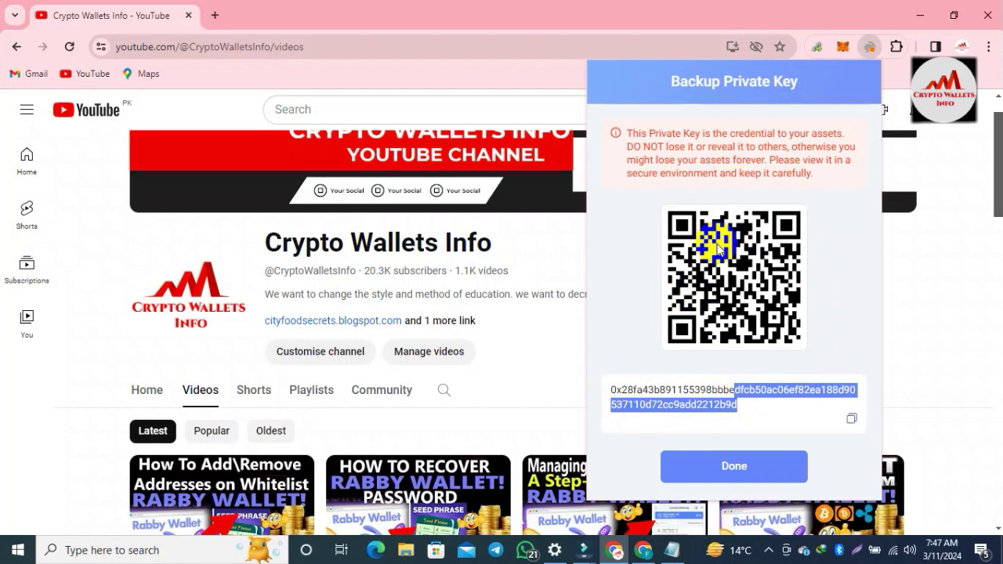
pyautogui.click(812, 191)
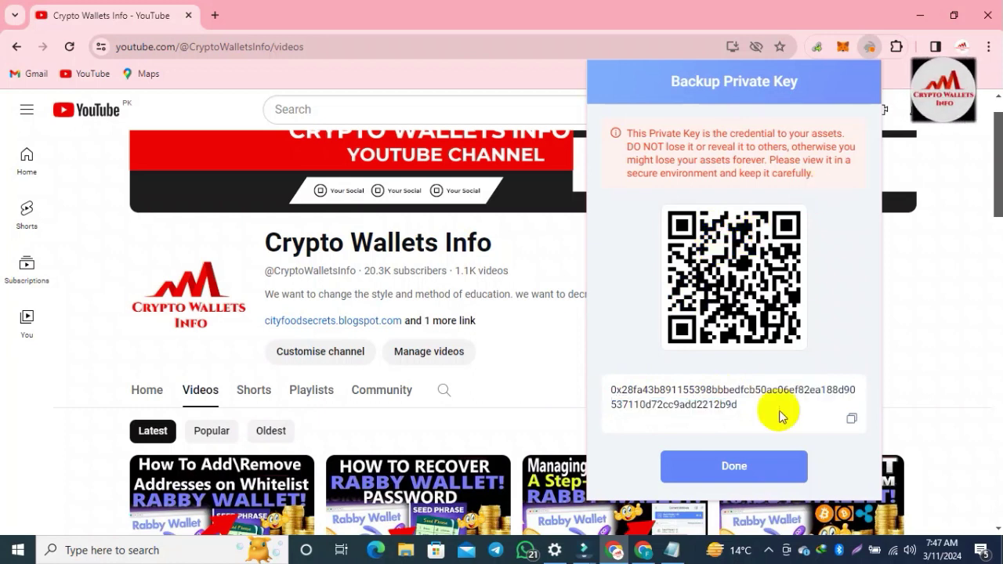
pyautogui.click(735, 468)
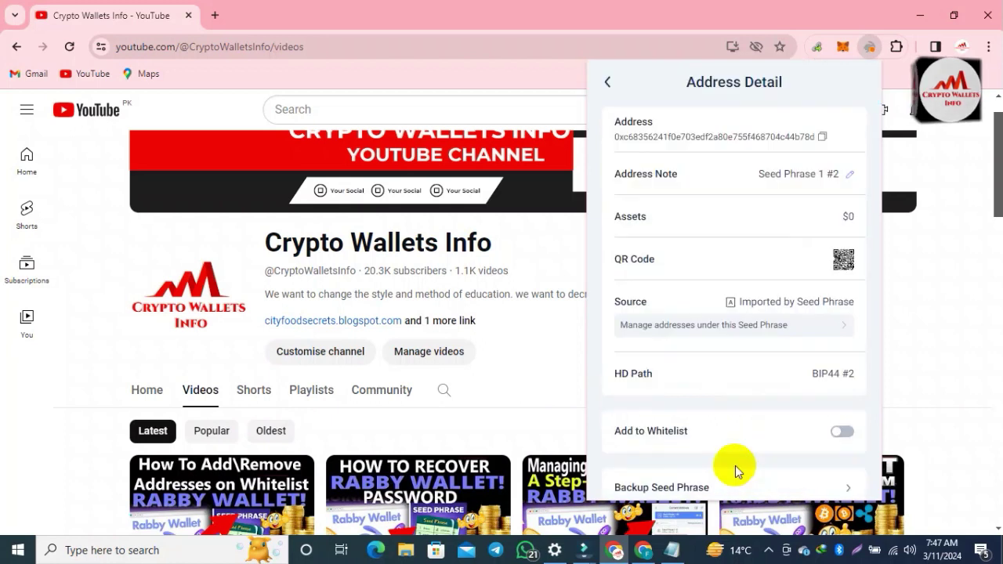
# Go back to the address list and open the details of Seed Phrase 1 #4.
pyautogui.click(610, 83)
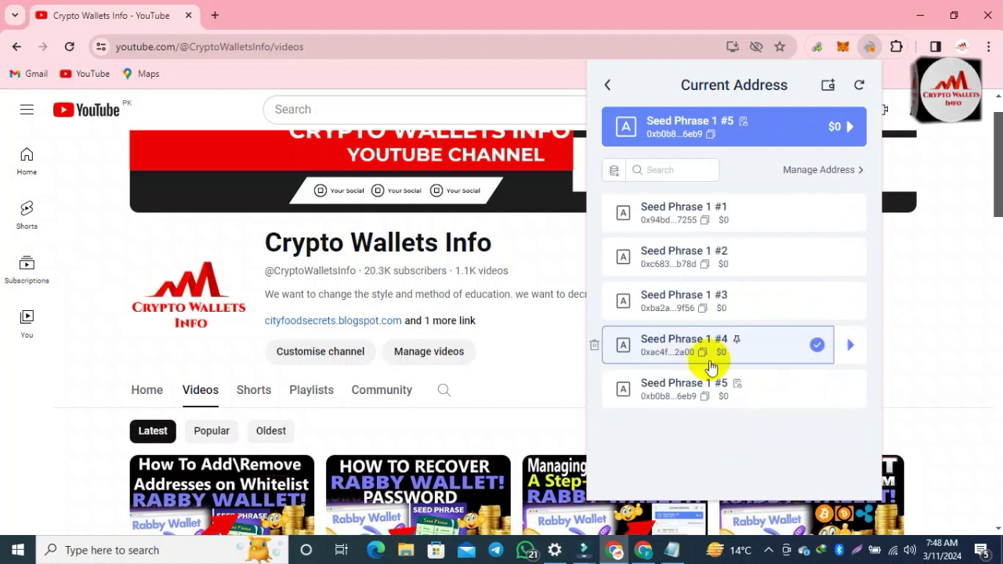
pyautogui.click(851, 345)
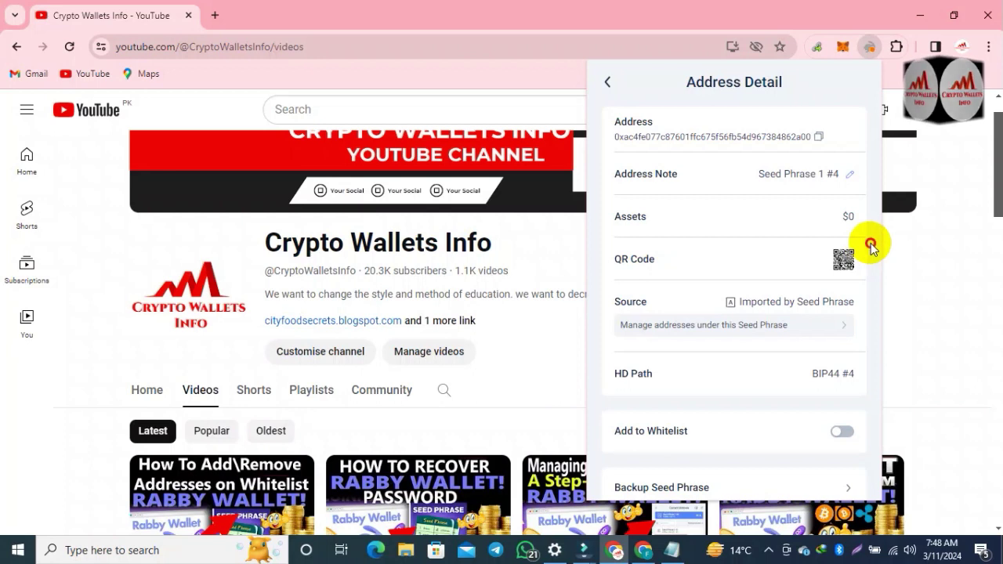
pyautogui.scroll(-2, 870, 244)
pyautogui.scroll(-2, 872, 247)
pyautogui.scroll(1, 871, 248)
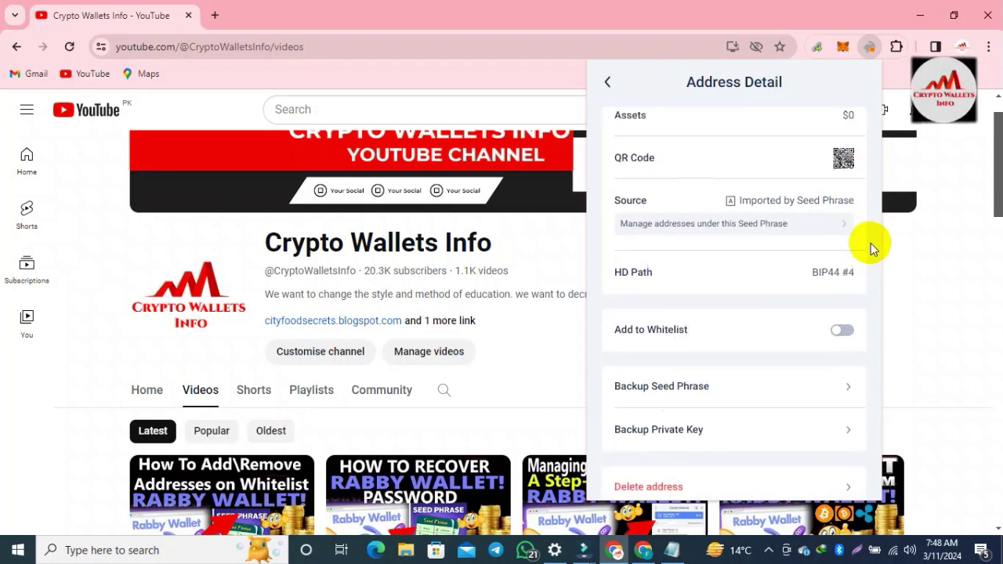
pyautogui.scroll(2, 871, 248)
pyautogui.scroll(-4, 871, 248)
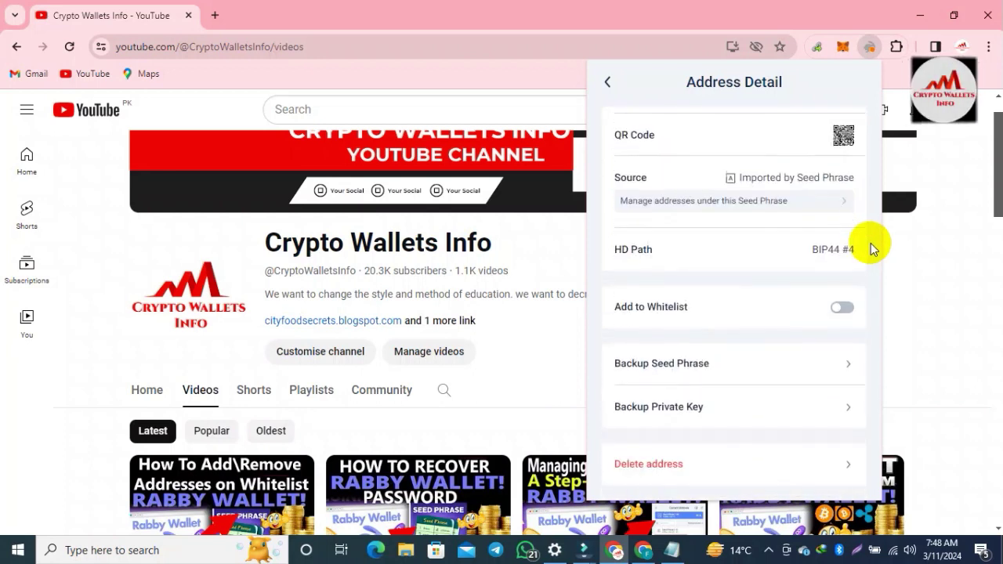
# Back up this address's private key with the wallet password, reveal it, and copy it.
pyautogui.click(659, 405)
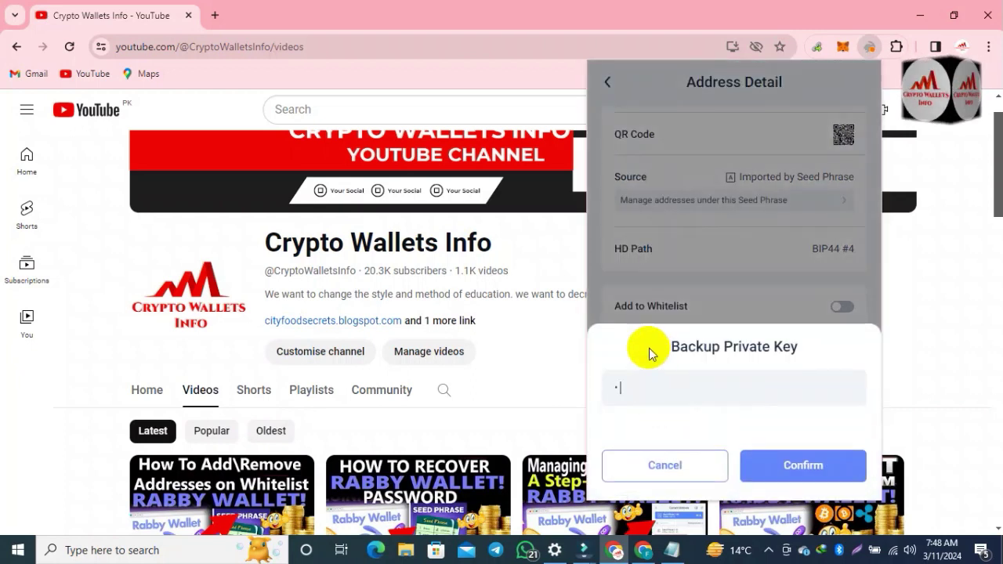
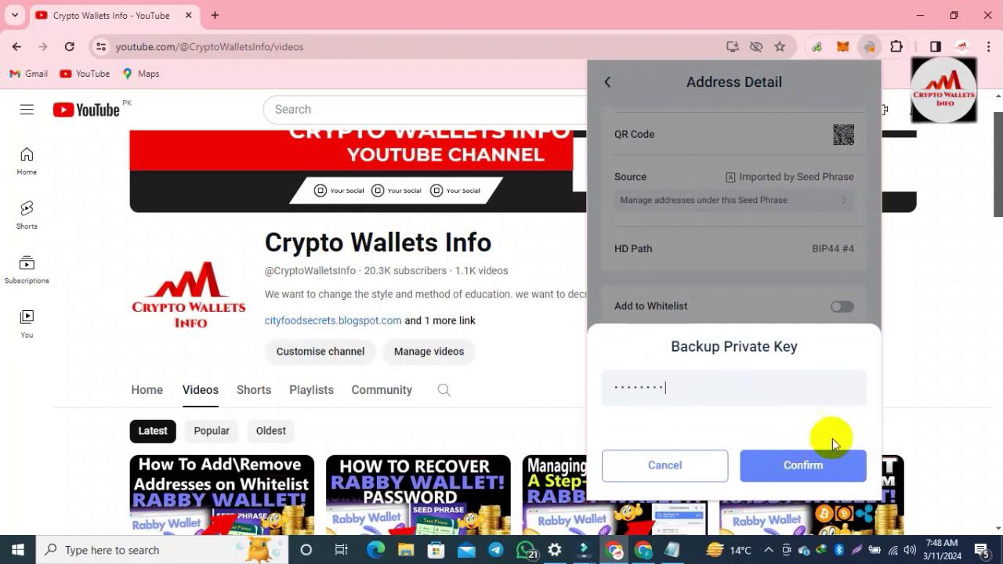
pyautogui.click(807, 464)
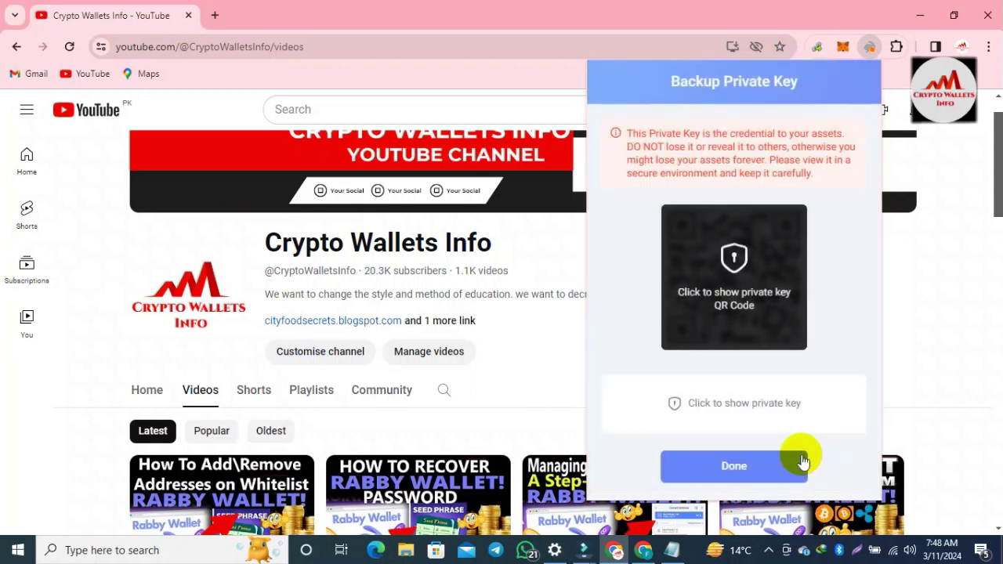
pyautogui.click(729, 408)
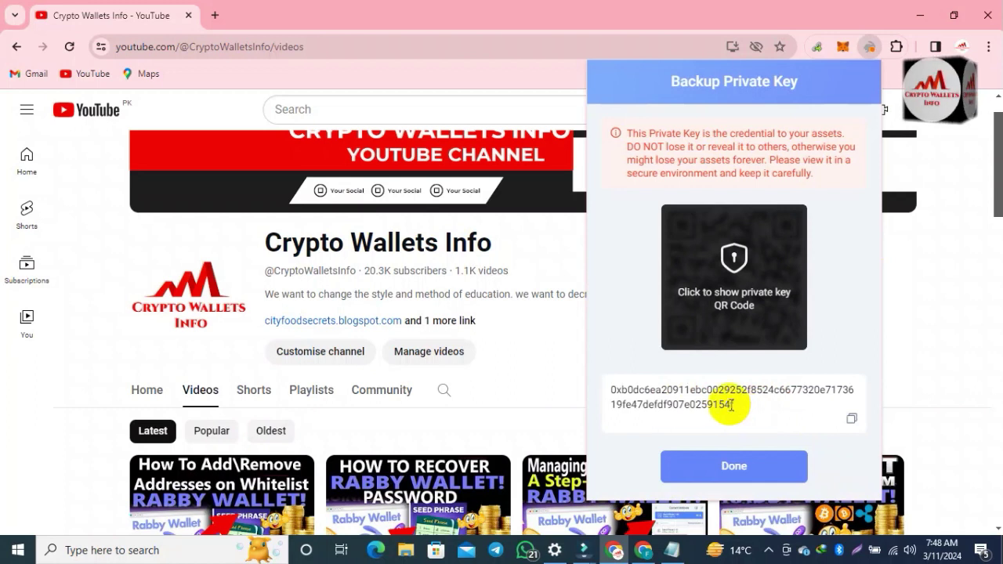
pyautogui.click(852, 420)
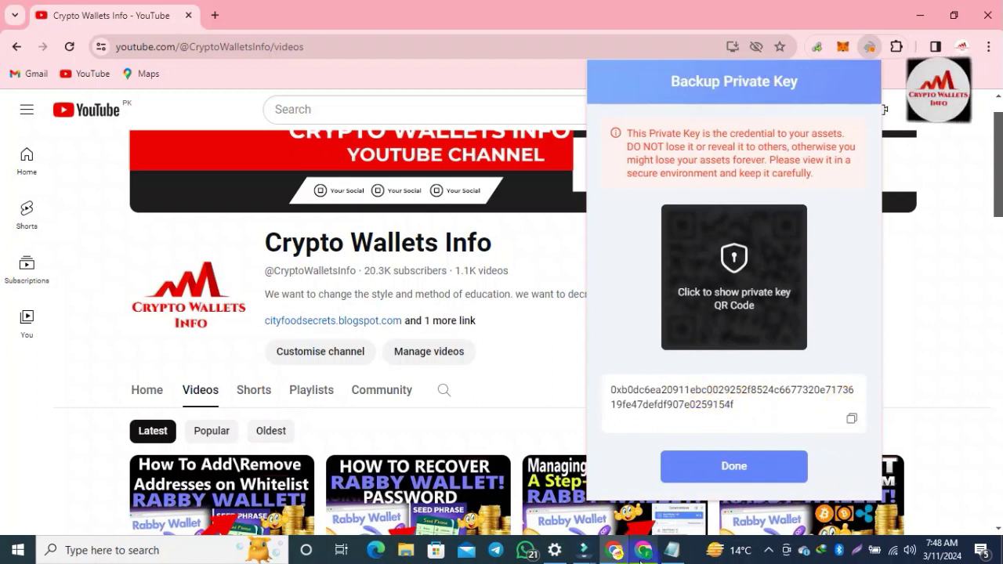
# In Notepad, add a dashed separator line and paste the second private key below it.
pyautogui.click(672, 550)
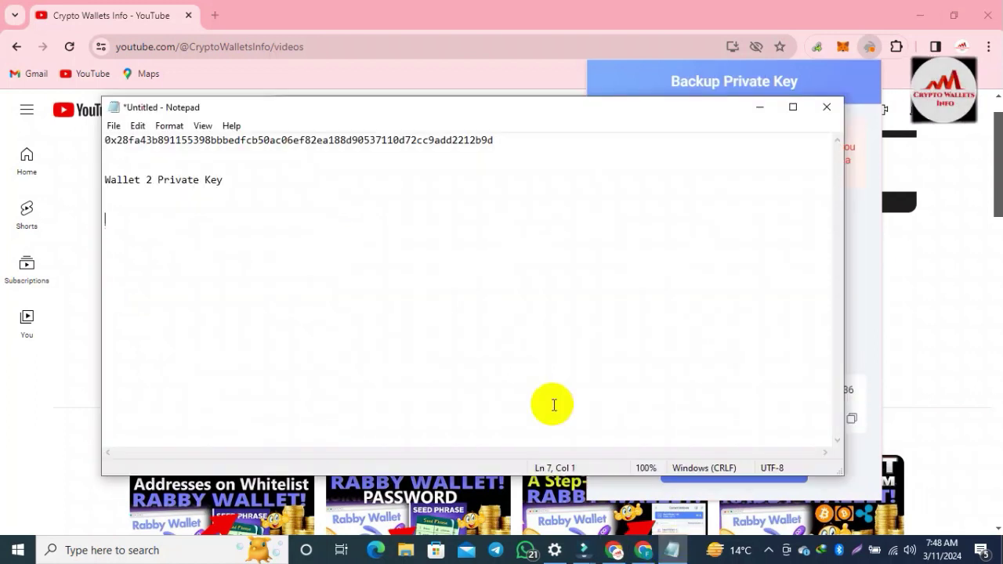
pyautogui.write('------------------------------')
pyautogui.press('Return')
pyautogui.press('Return')
pyautogui.press('Return')
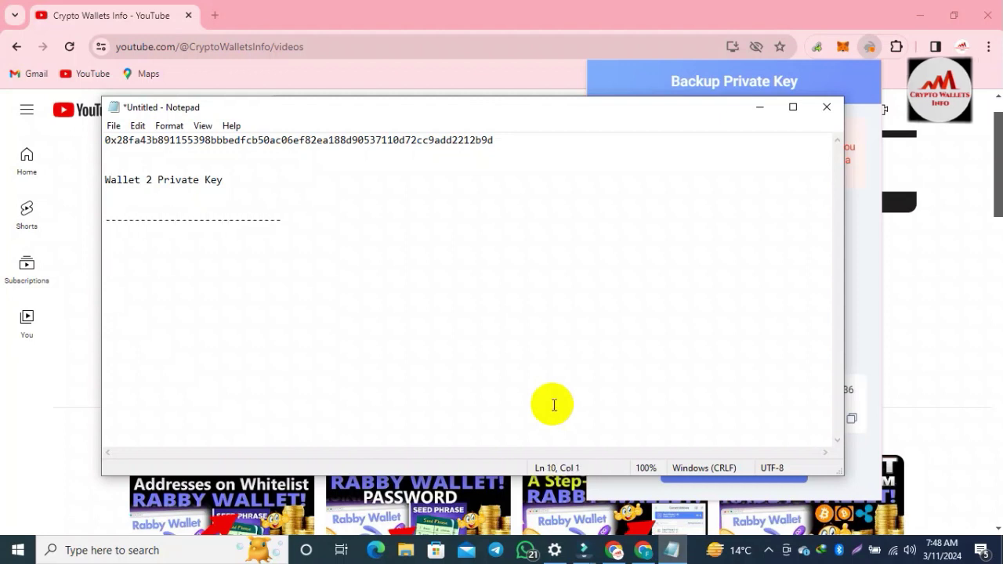
pyautogui.hotkey('ctrl', 'v')
pyautogui.press('Return')
pyautogui.press('Return')
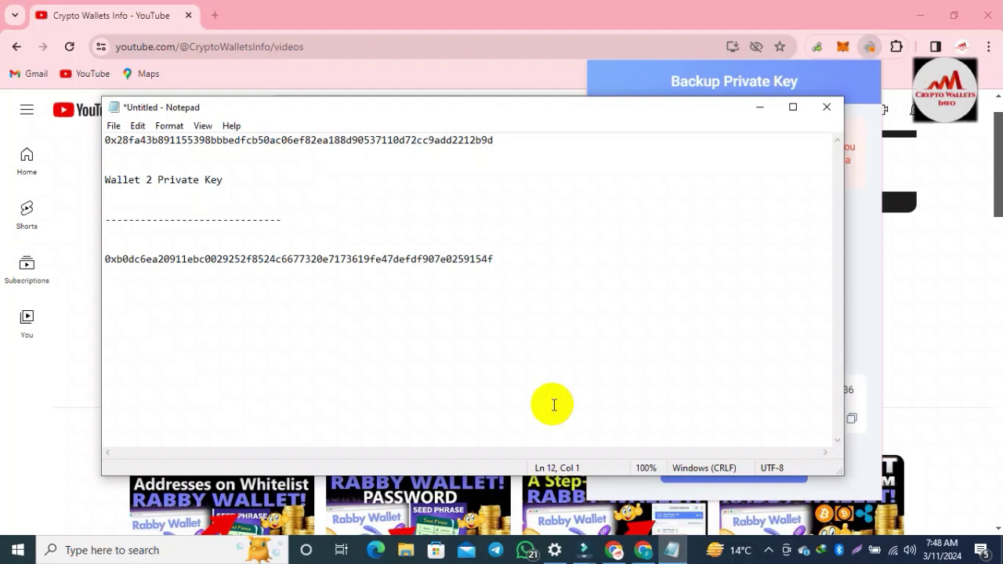
# Label the key 'Wallet No 4' and return to the browser's key backup.
pyautogui.write('Wa')
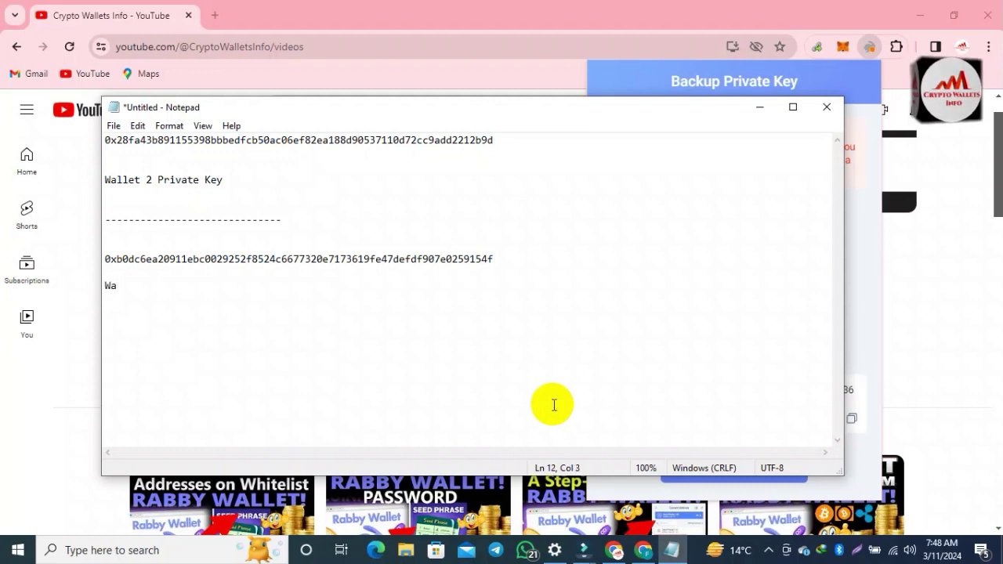
pyautogui.write('llet No 4')
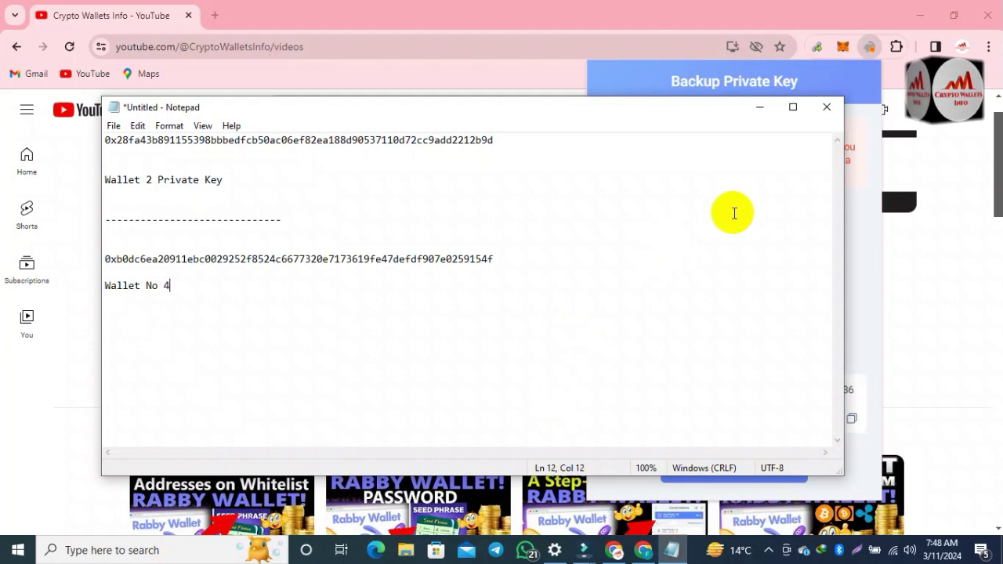
pyautogui.click(853, 83)
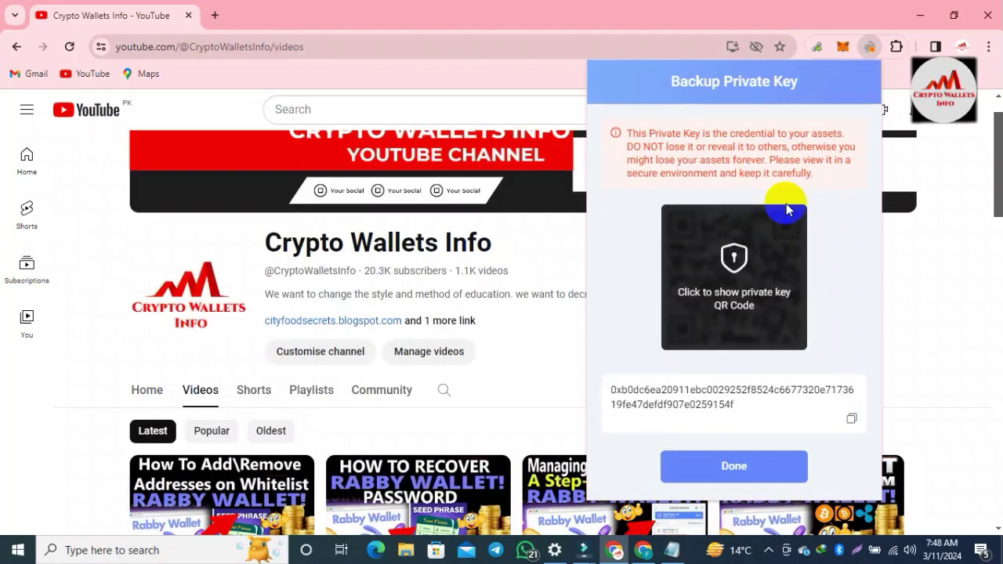
# Compare the revealed key with the Notepad copy, then close the Backup Private Key popup.
pyautogui.click(680, 558)
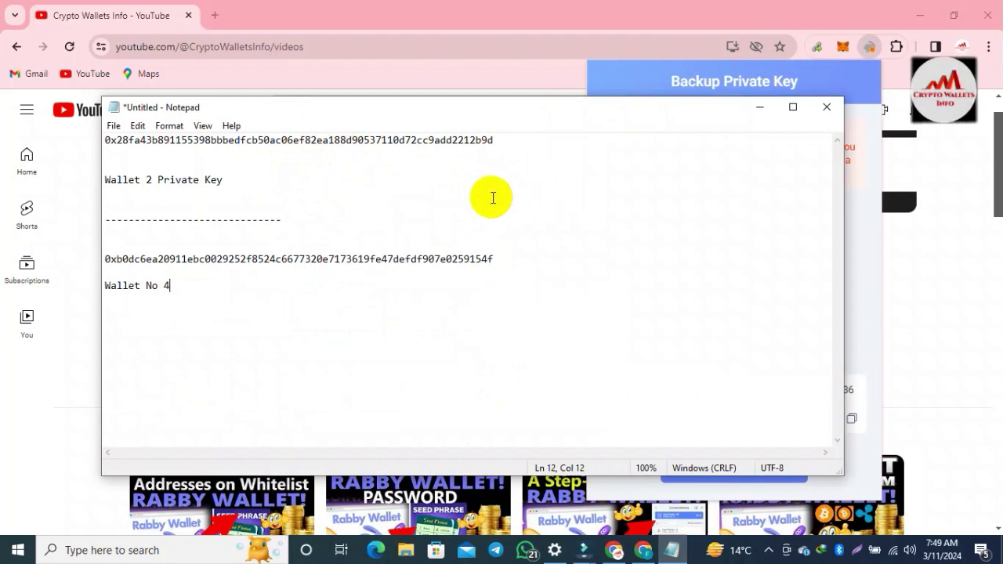
pyautogui.click(625, 78)
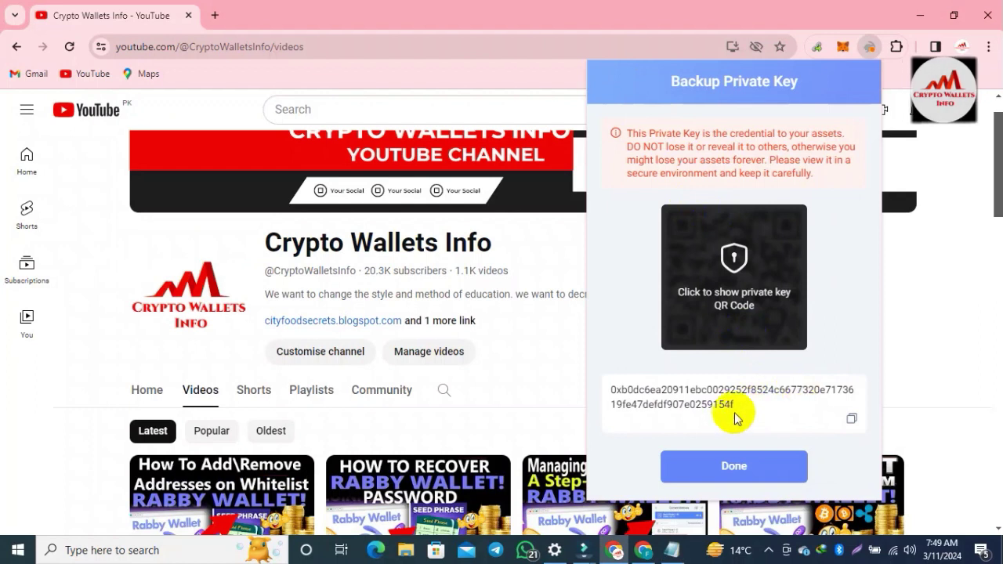
pyautogui.moveTo(735, 409); pyautogui.dragTo(742, 379)
pyautogui.click(777, 409)
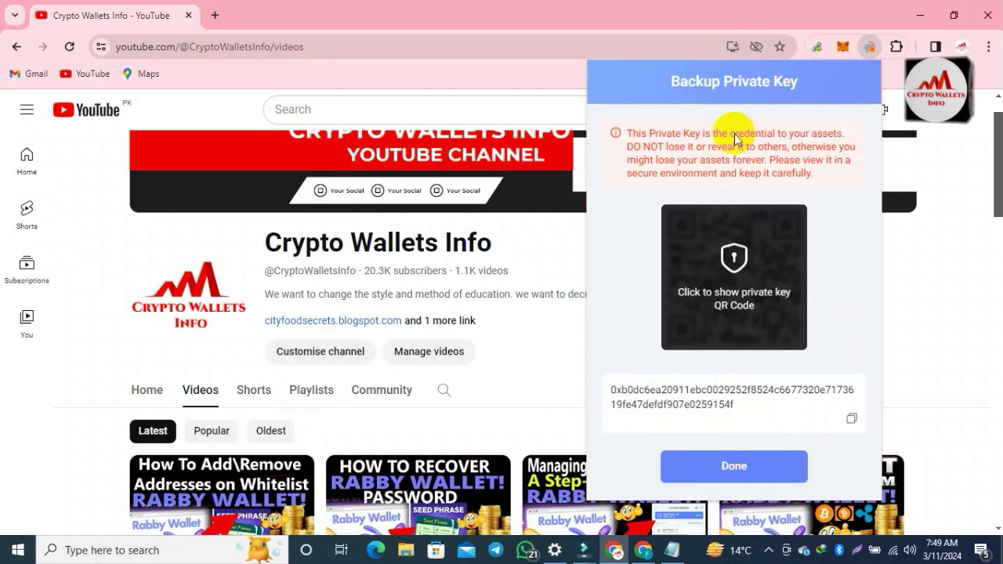
pyautogui.moveTo(668, 81); pyautogui.dragTo(796, 74)
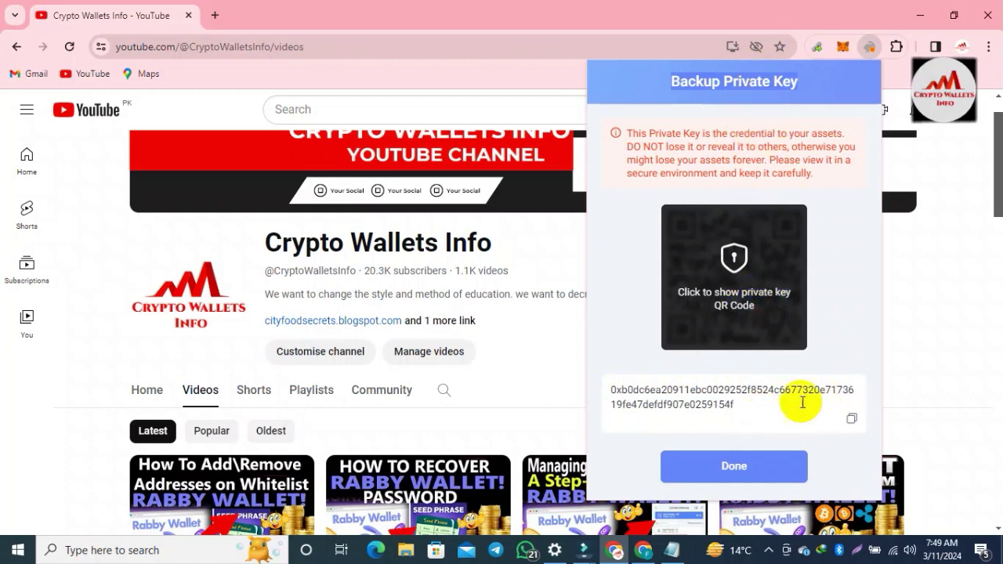
pyautogui.click(941, 360)
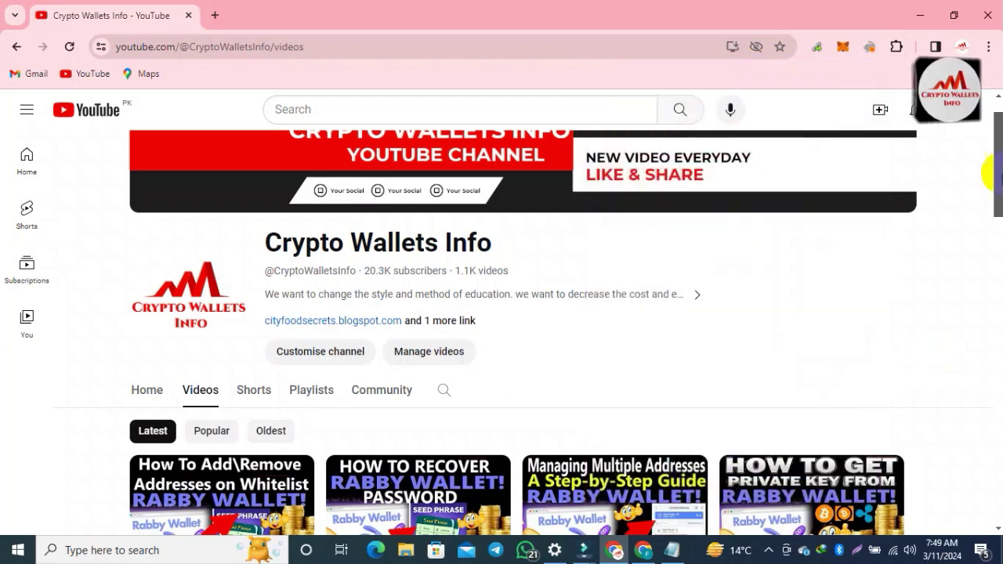
# Scroll down the Crypto Wallets Info channel's Videos page to show the thumbnail grid.
pyautogui.moveTo(999, 173)
pyautogui.mouseDown()
pyautogui.moveTo(1000, 206)
pyautogui.moveTo(999, 162)
pyautogui.mouseUp()
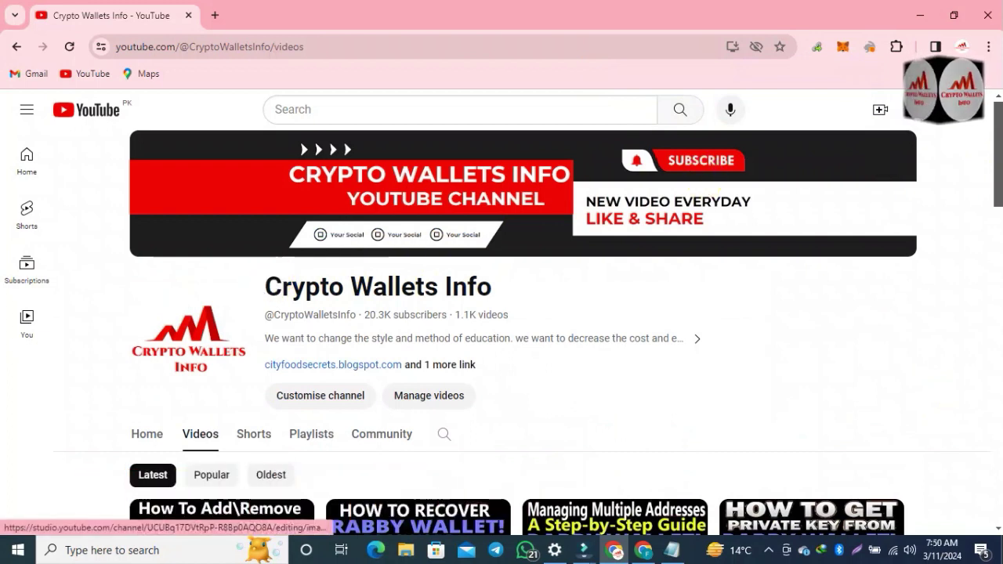
pyautogui.scroll(-3, 501, 313)
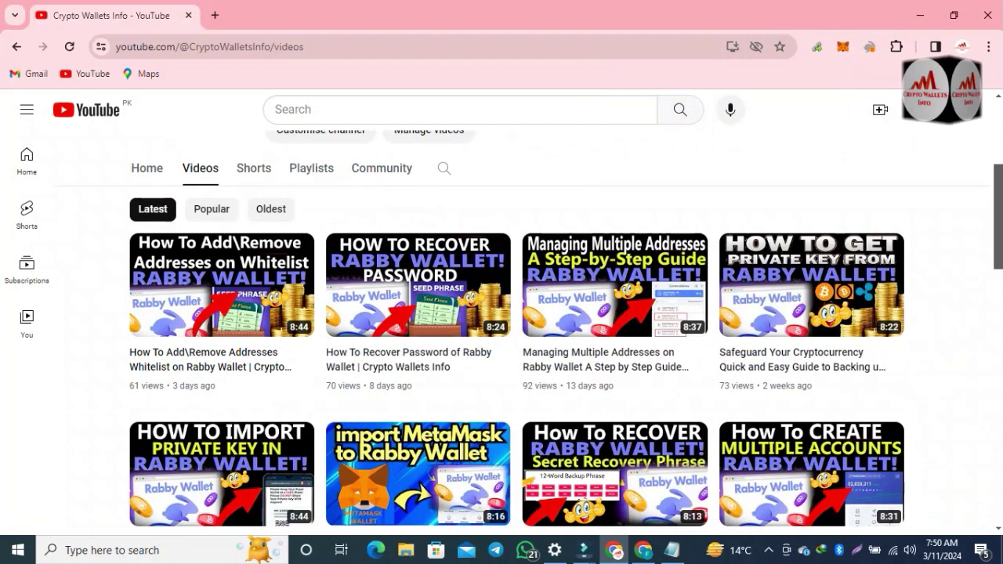
pyautogui.scroll(-1, 530, 333)
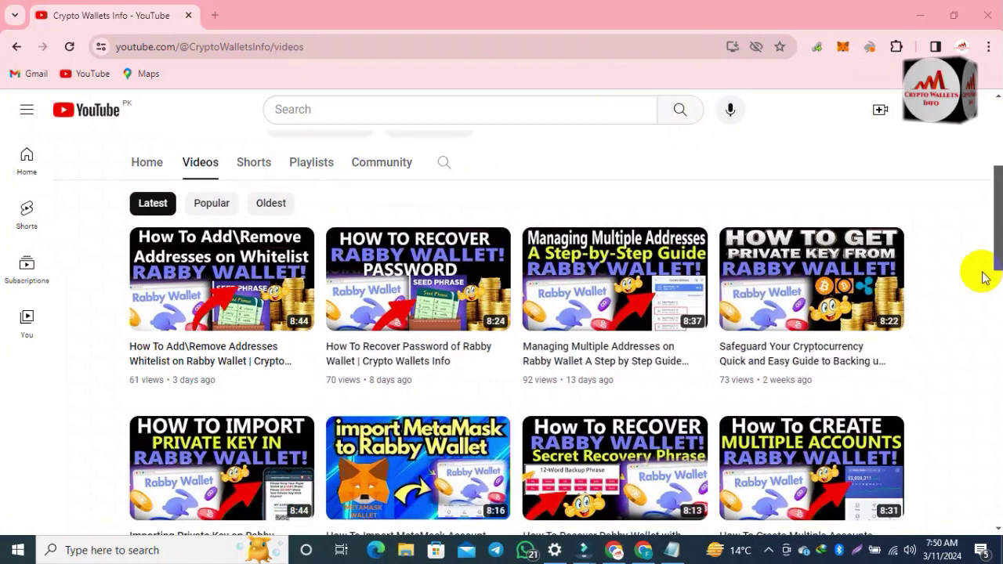